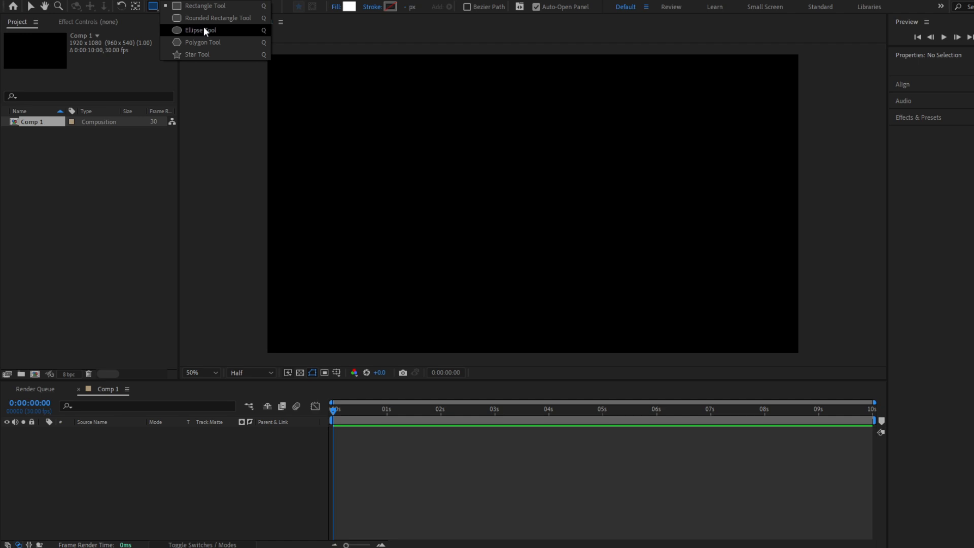
# Draw a white circle with the Ellipse tool, center its anchor point, and center the shape in the composition.
pyautogui.click(205, 30)
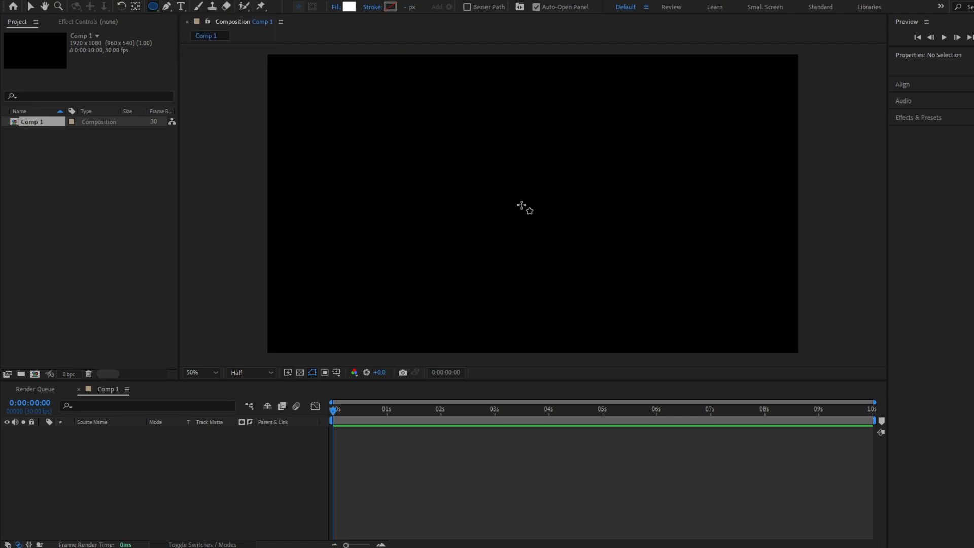
pyautogui.moveTo(517, 212)
pyautogui.mouseDown()
pyautogui.moveTo(552, 194)
pyautogui.moveTo(580, 150)
pyautogui.moveTo(544, 186)
pyautogui.mouseUp()
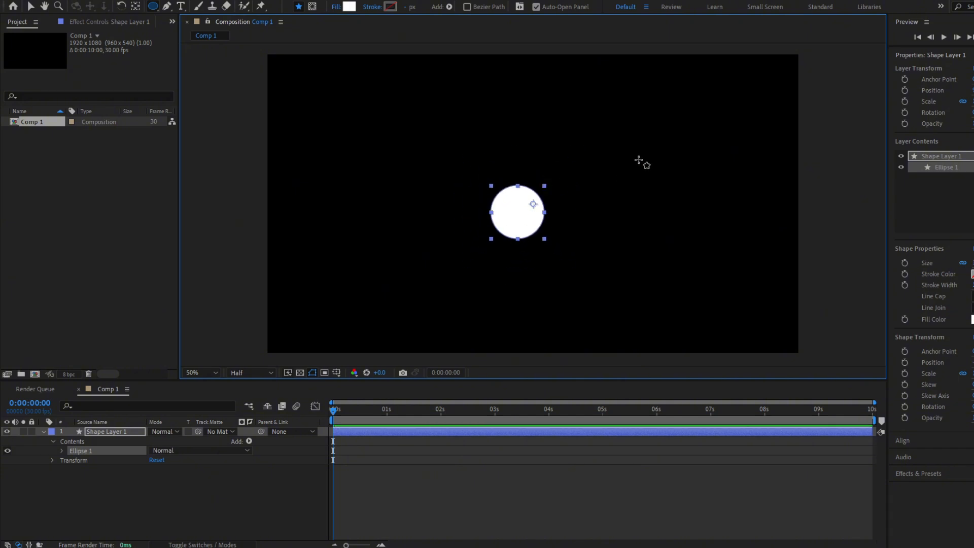
pyautogui.hotkey('ctrl', 'alt', 'Home')
pyautogui.hotkey('ctrl', 'Home')
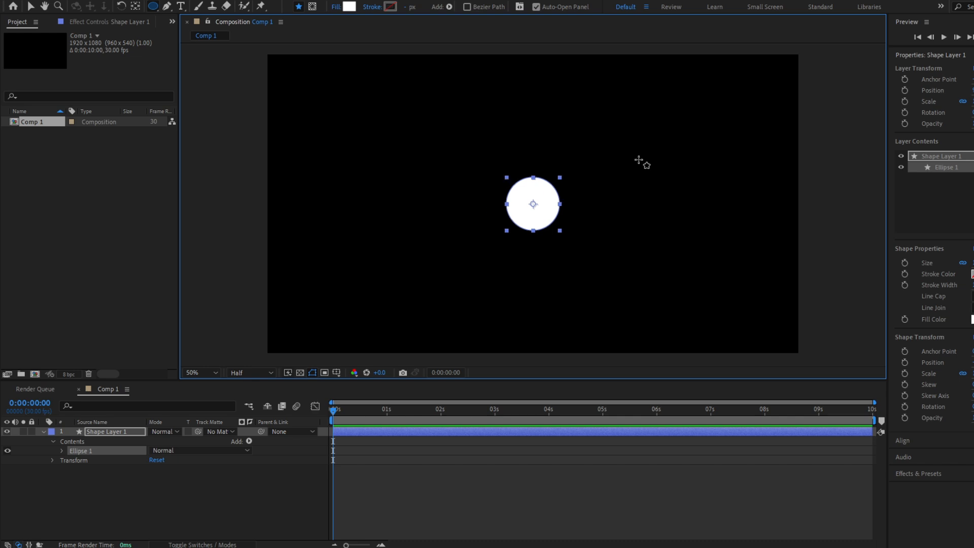
# Rename the shape layer as Blob.
pyautogui.click(127, 432)
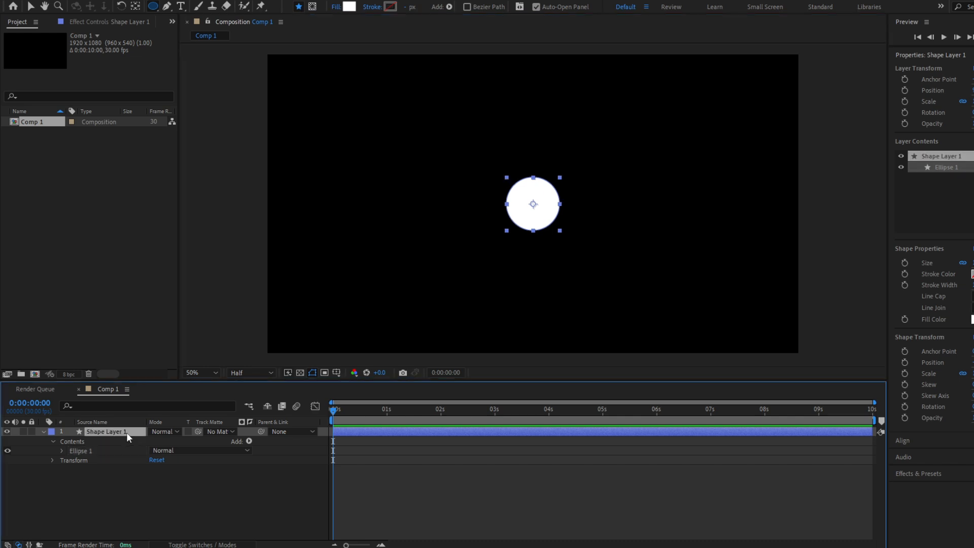
pyautogui.press('Return')
pyautogui.write('Blo')
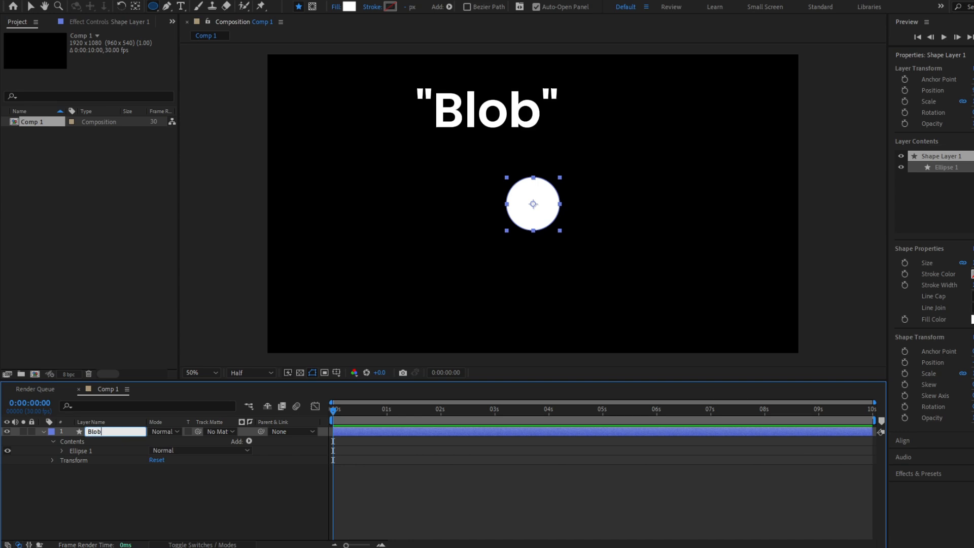
pyautogui.write('b')
pyautogui.press('Return')
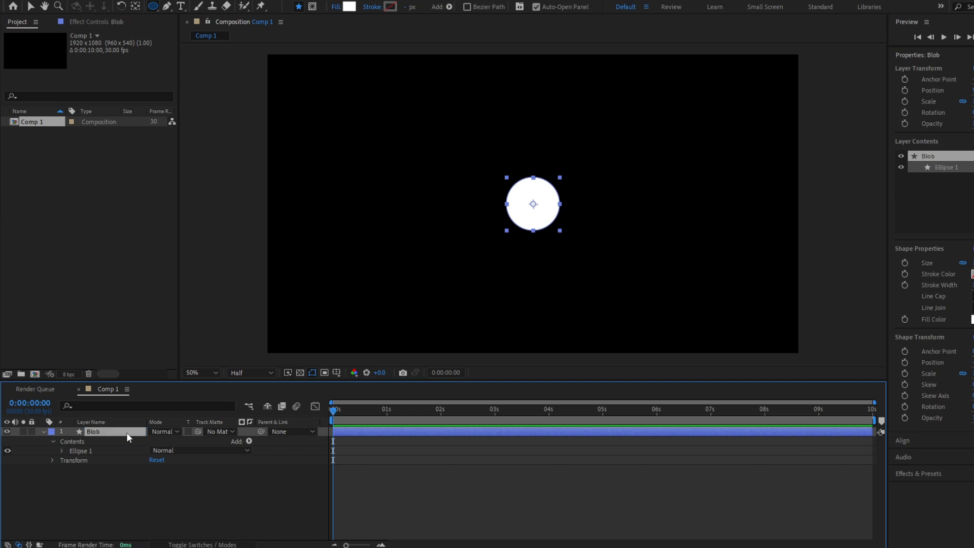
# Duplicate the Blob layer five times and spread the copies in a ring around the central circle.
pyautogui.hotkey('ctrl', 'd')
pyautogui.press('v')
pyautogui.moveTo(548, 192); pyautogui.dragTo(493, 134)
pyautogui.hotkey('ctrl', 'd')
pyautogui.moveTo(494, 170); pyautogui.dragTo(575, 136)
pyautogui.hotkey('ctrl', 'd')
pyautogui.hotkey('ctrl', 'd')
pyautogui.hotkey('ctrl', 'd')
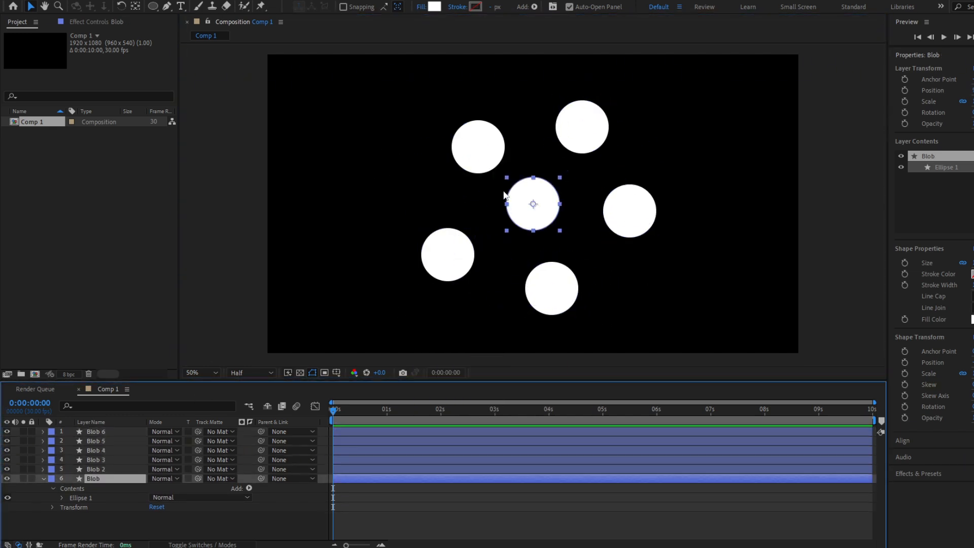
# Change the fill color of the central Blob circle to green.
pyautogui.click(434, 7)
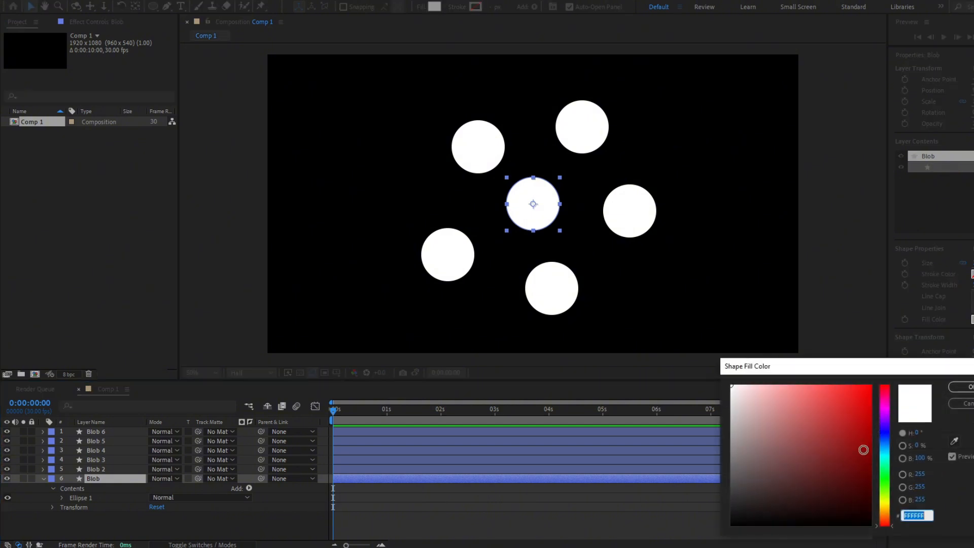
pyautogui.click(883, 488)
pyautogui.moveTo(829, 473); pyautogui.dragTo(871, 409)
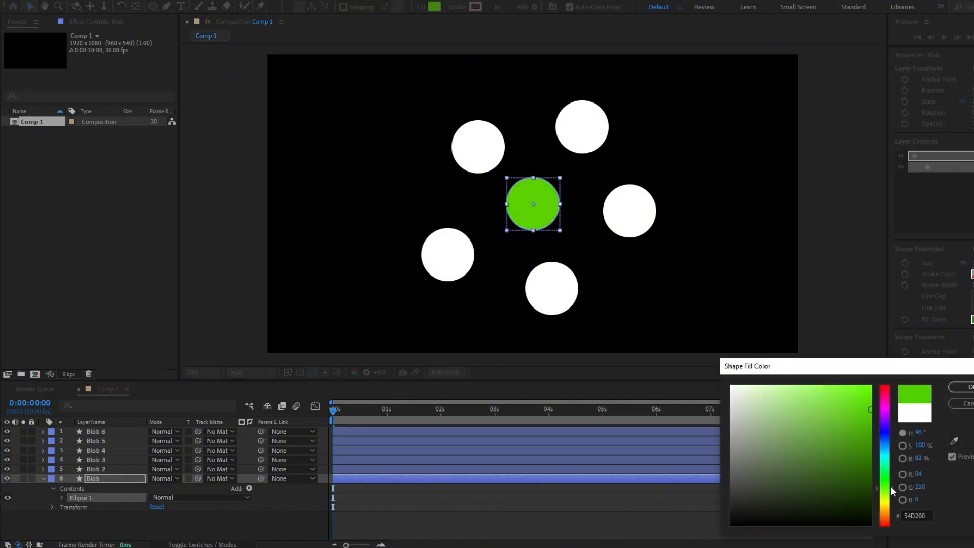
pyautogui.press('Return')
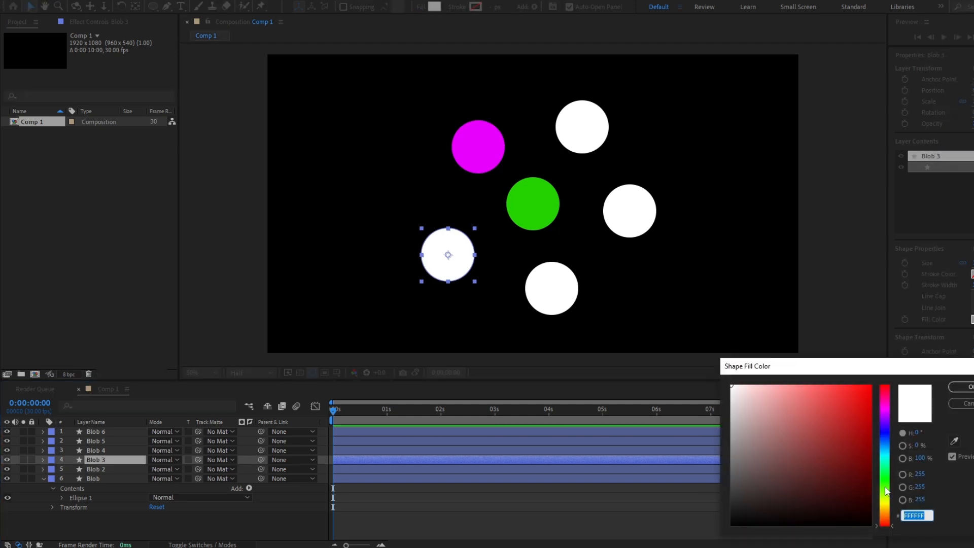
# Fill the Blob 3 circle with yellow and the Blob 4 circle with orange.
pyautogui.press('Return')
pyautogui.click(551, 288)
pyautogui.click(434, 7)
pyautogui.press('Return')
# Change the fill color of the Blob 5 circle to pure red.
pyautogui.click(629, 210)
pyautogui.click(434, 7)
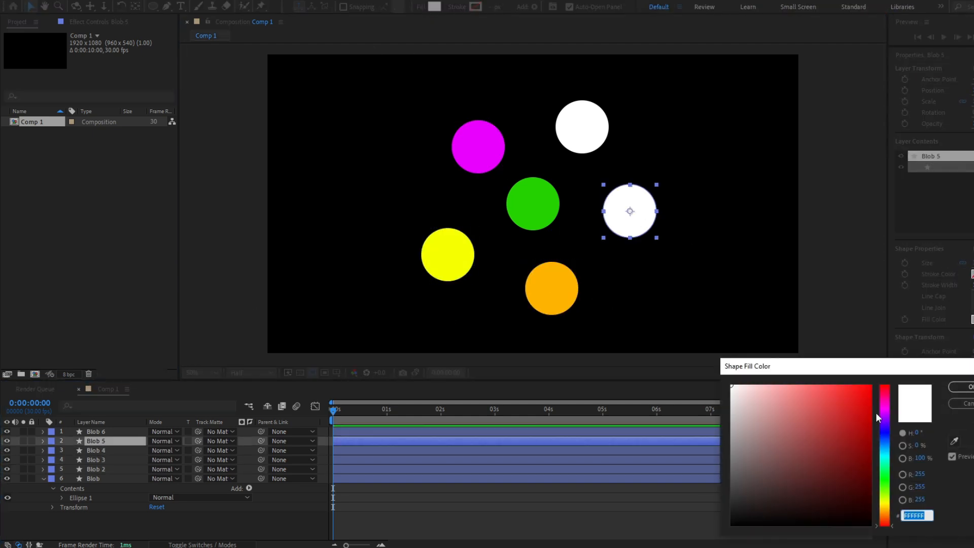
pyautogui.click(870, 385)
pyautogui.click(961, 386)
# Change the fill color of the Blob 6 circle to blue 009CFF and deselect the layer.
pyautogui.click(582, 127)
pyautogui.click(434, 7)
pyautogui.click(884, 450)
pyautogui.moveTo(821, 448); pyautogui.dragTo(870, 386)
pyautogui.moveTo(885, 449); pyautogui.dragTo(884, 446)
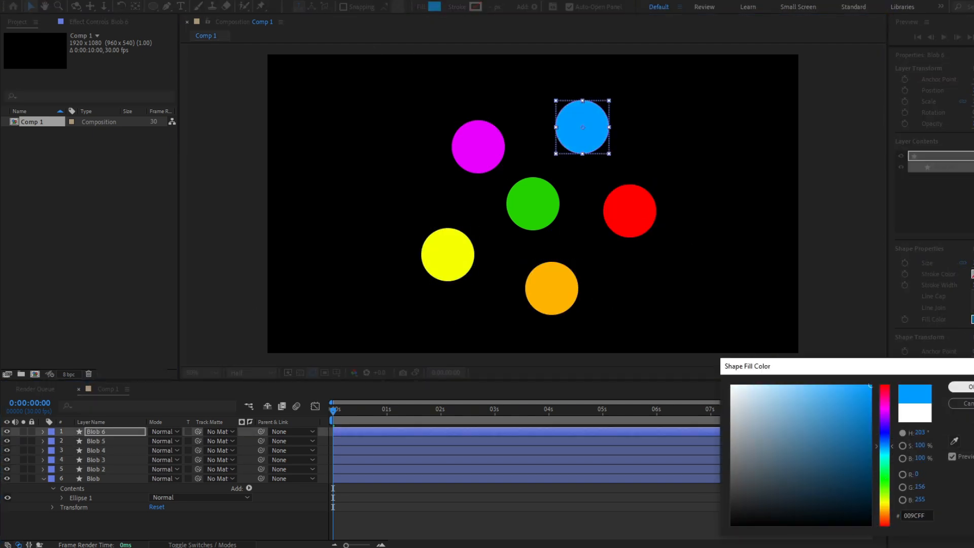
pyautogui.click(961, 386)
pyautogui.click(660, 523)
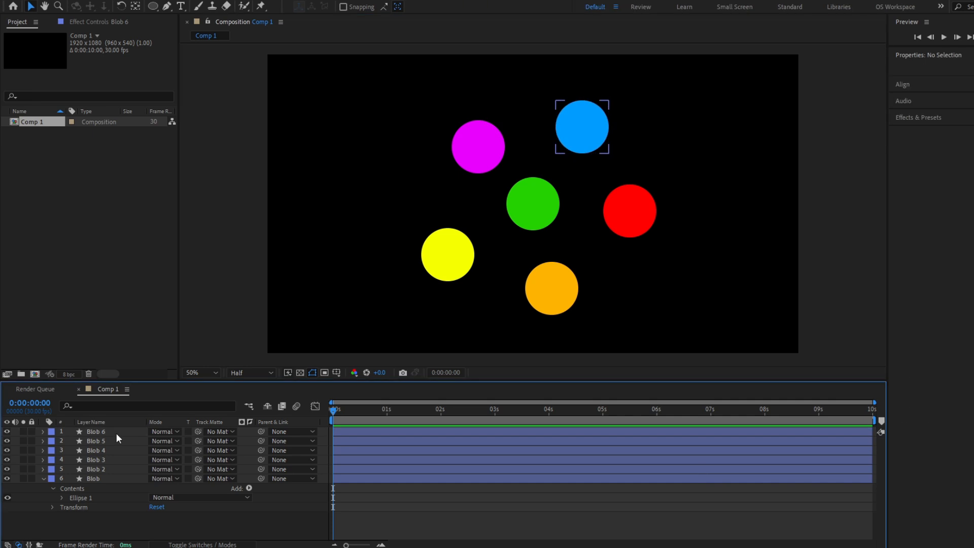
# Create an adjustment layer above all blobs and apply Gaussian Blur with blurriness 57.4 and Repeat Edge Pixels off.
pyautogui.click(116, 433)
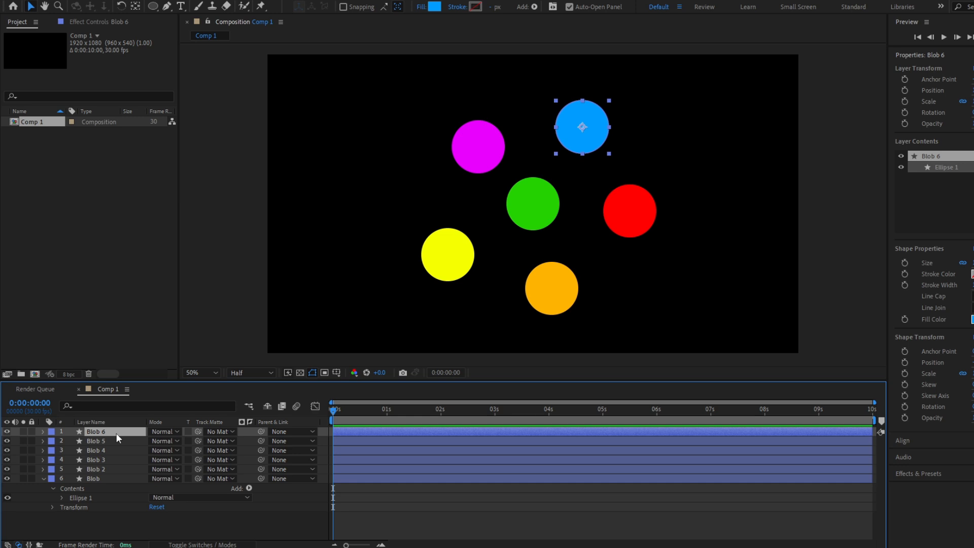
pyautogui.hotkey('ctrl', 'alt', 'y')
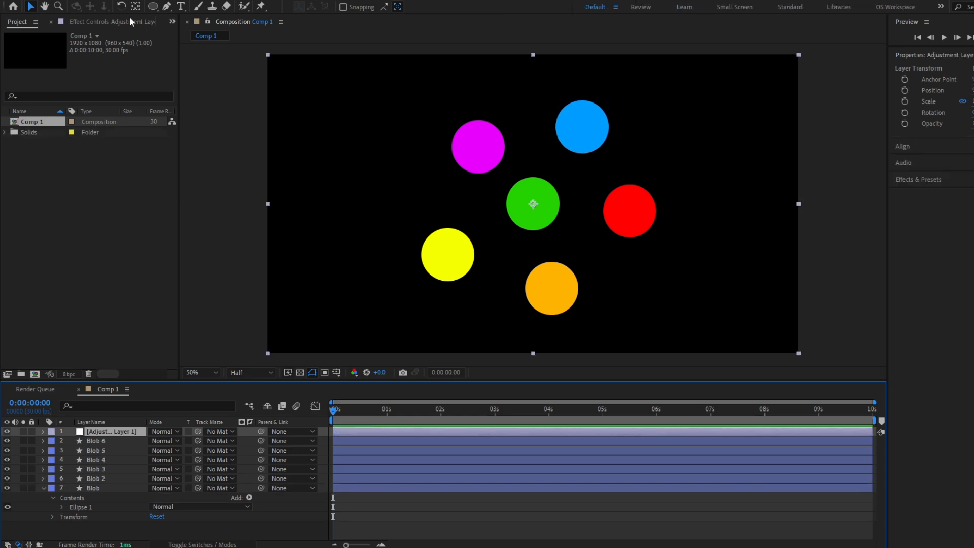
pyautogui.click(127, 20)
pyautogui.hotkey('ctrl', 'space')
pyautogui.write('gaus')
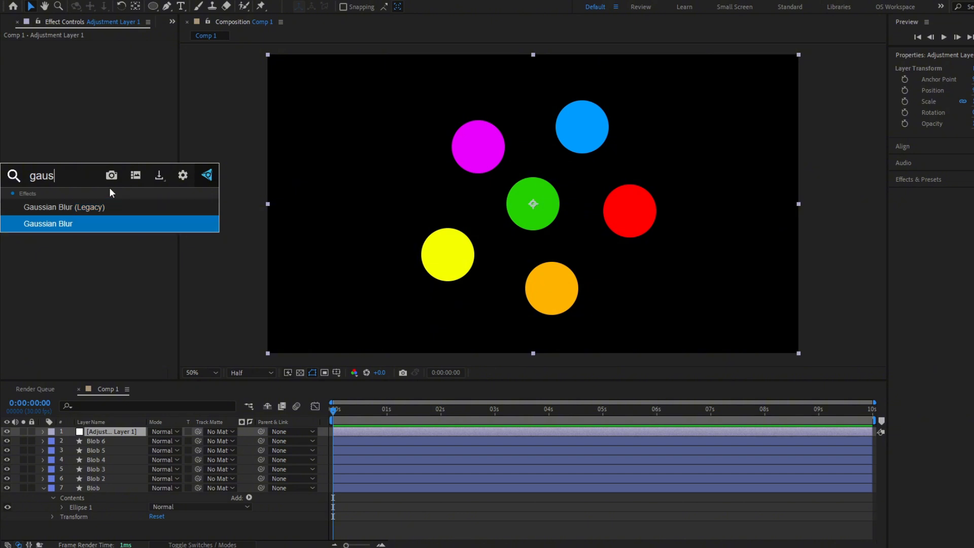
pyautogui.press('Return')
pyautogui.moveTo(104, 53); pyautogui.dragTo(463, 107)
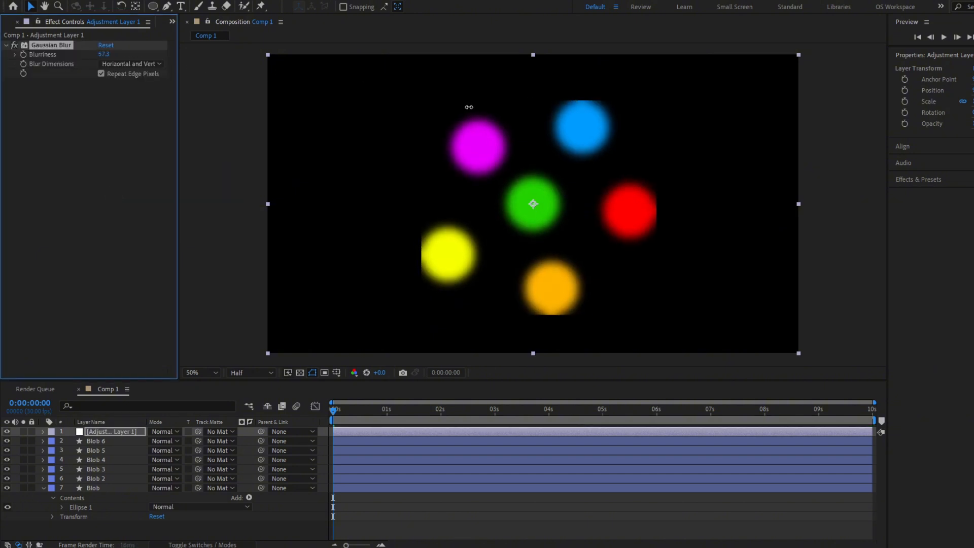
pyautogui.click(101, 74)
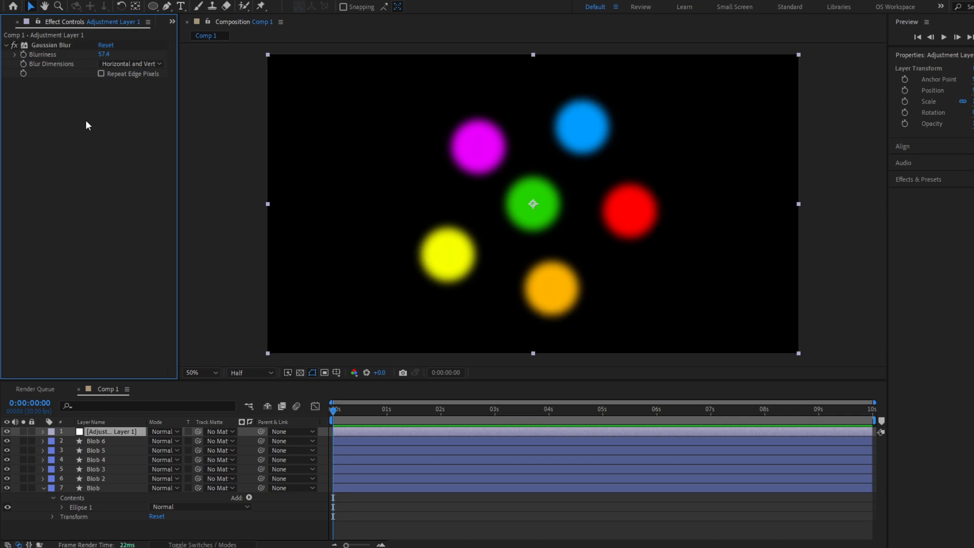
# Add the Simple Choker effect to the adjustment layer and set its Choke Matte to 13.
pyautogui.hotkey('ctrl', 'space')
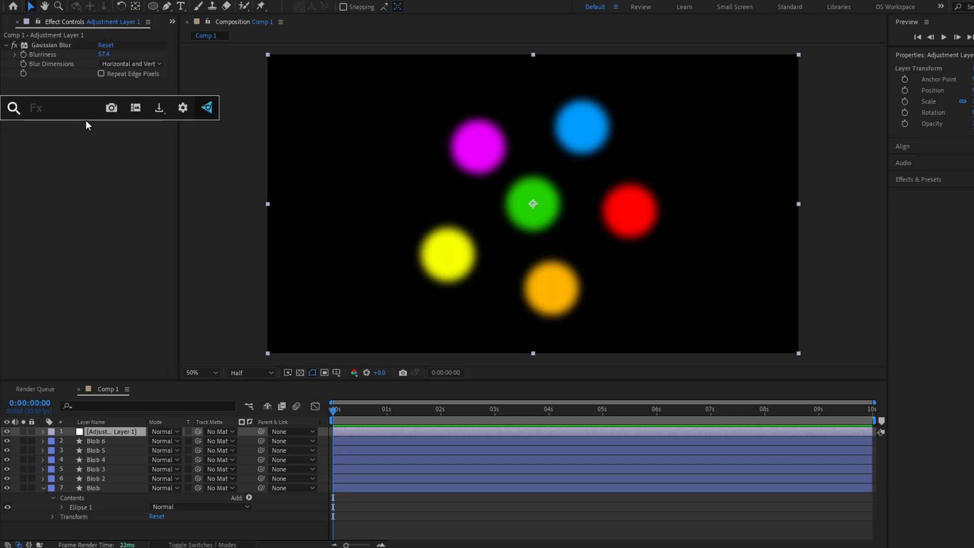
pyautogui.write('simple')
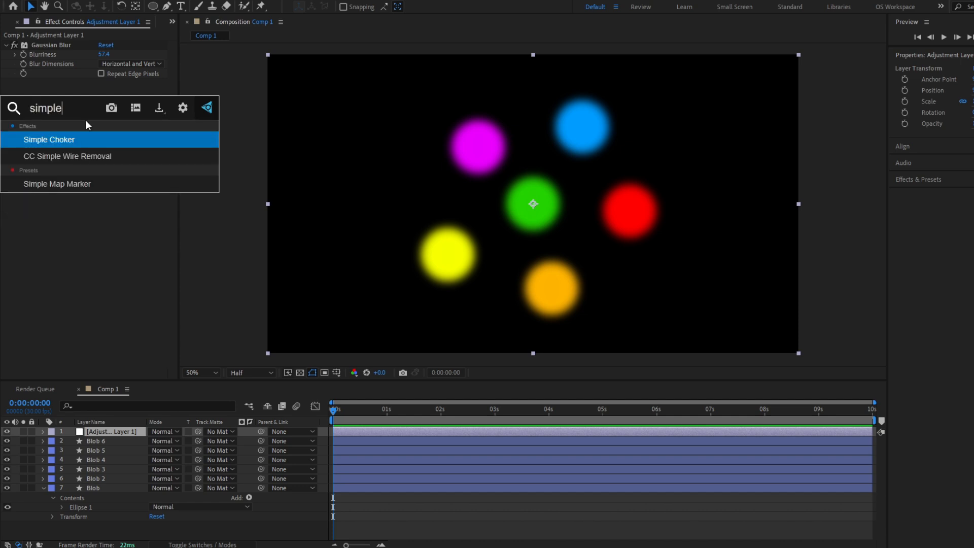
pyautogui.press('Return')
pyautogui.moveTo(117, 102); pyautogui.dragTo(177, 106)
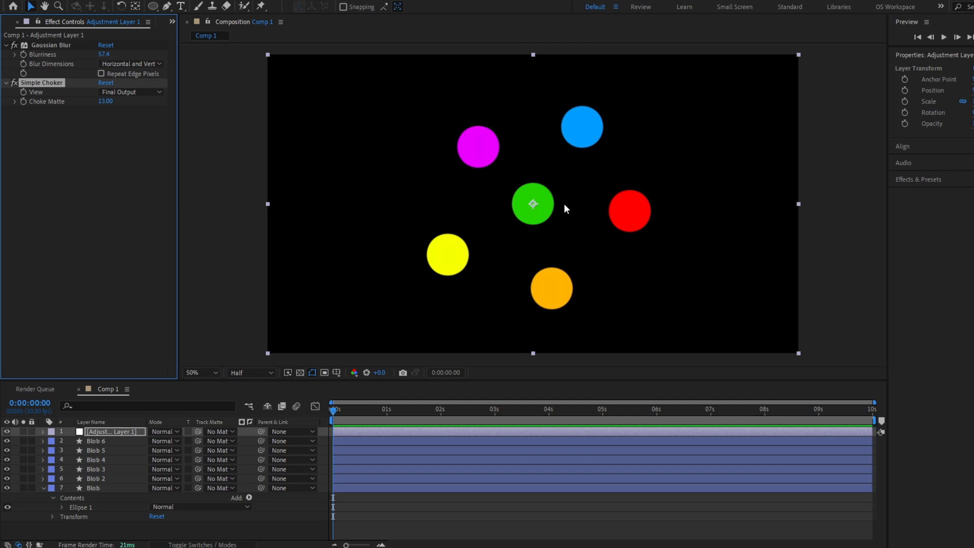
# Try moving the blue blob close to the green and red blobs to test how they merge.
pyautogui.click(629, 210)
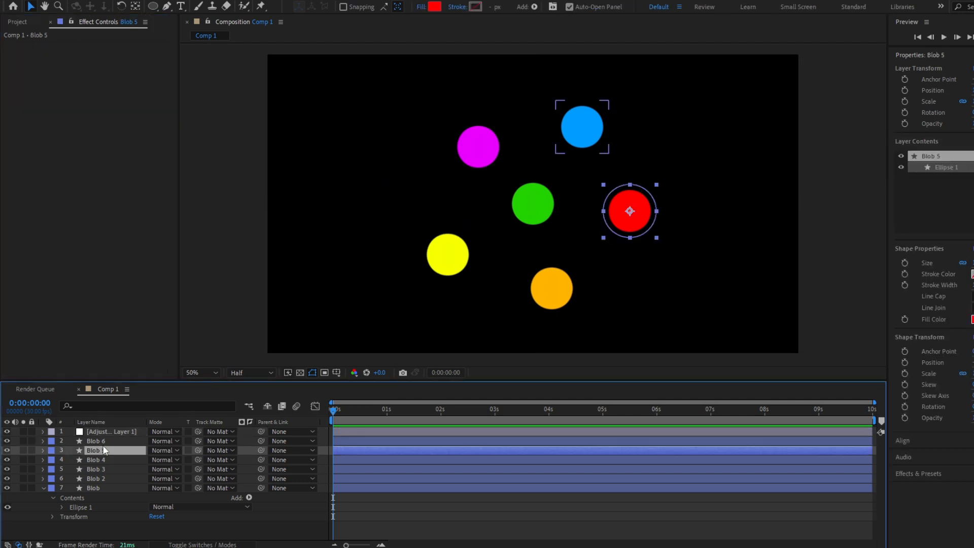
pyautogui.moveTo(627, 222); pyautogui.dragTo(570, 192)
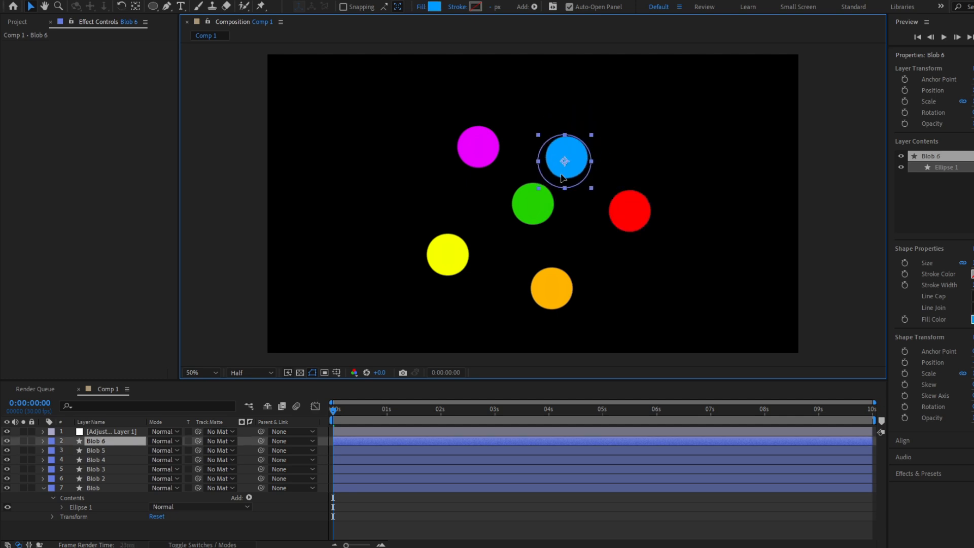
pyautogui.moveTo(561, 177); pyautogui.dragTo(601, 163)
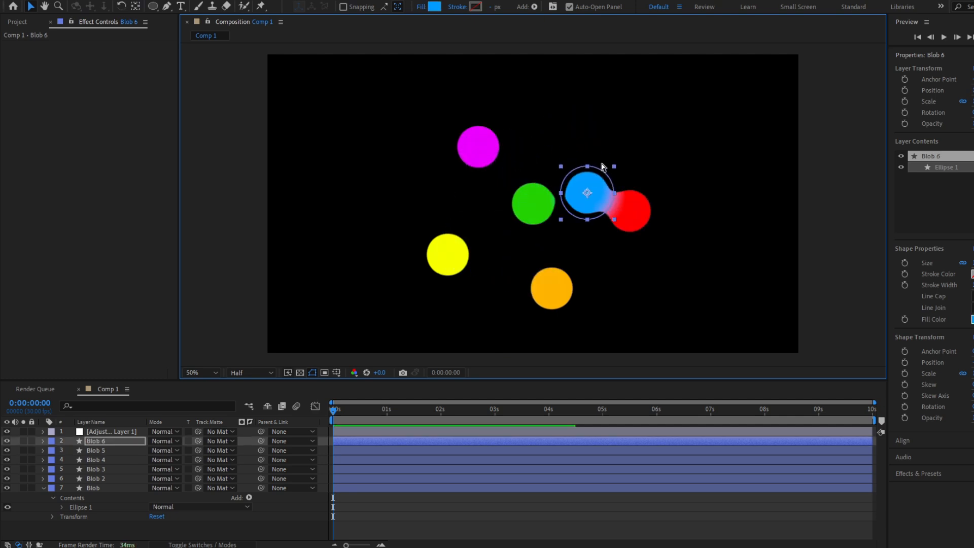
# Add the expression wiggle(2,50) to the position of the green Blob layer and preview its motion.
pyautogui.click(119, 489)
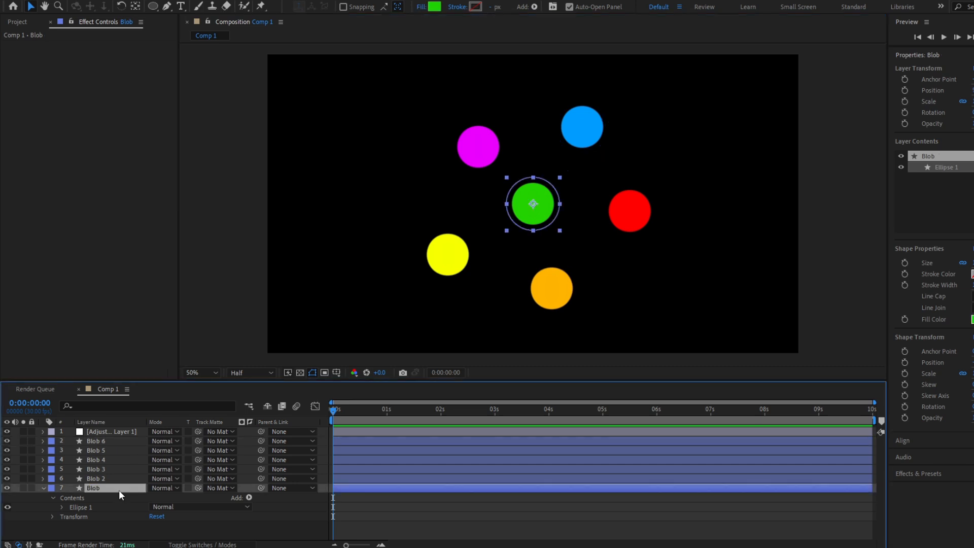
pyautogui.press('p')
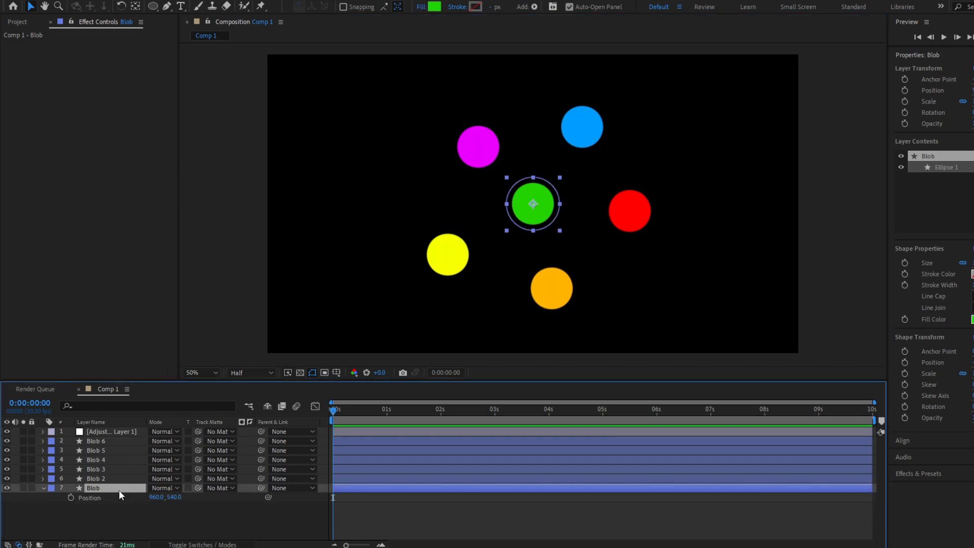
pyautogui.keyDown('alt'); pyautogui.click(71, 498); pyautogui.keyUp('alt')
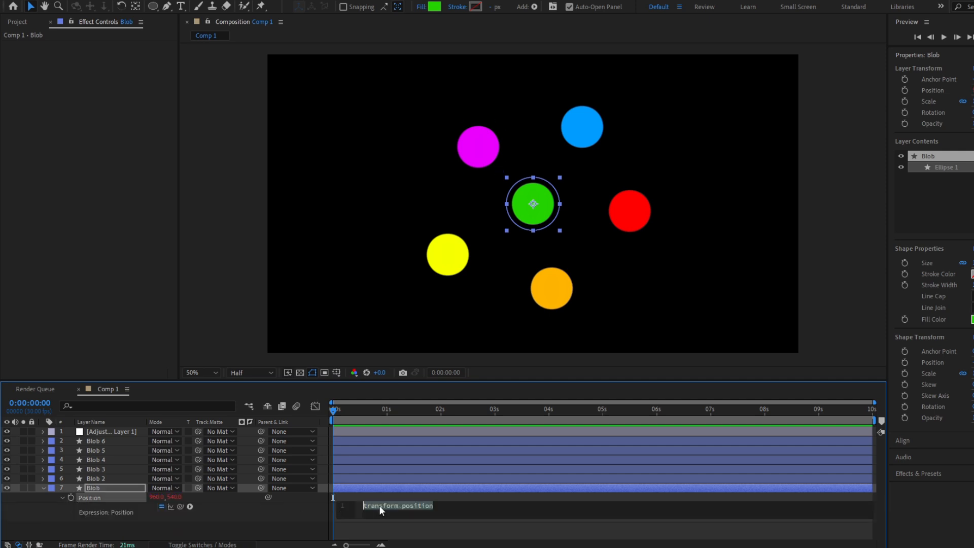
pyautogui.write('wig')
pyautogui.press('Return')
pyautogui.write('2,50)')
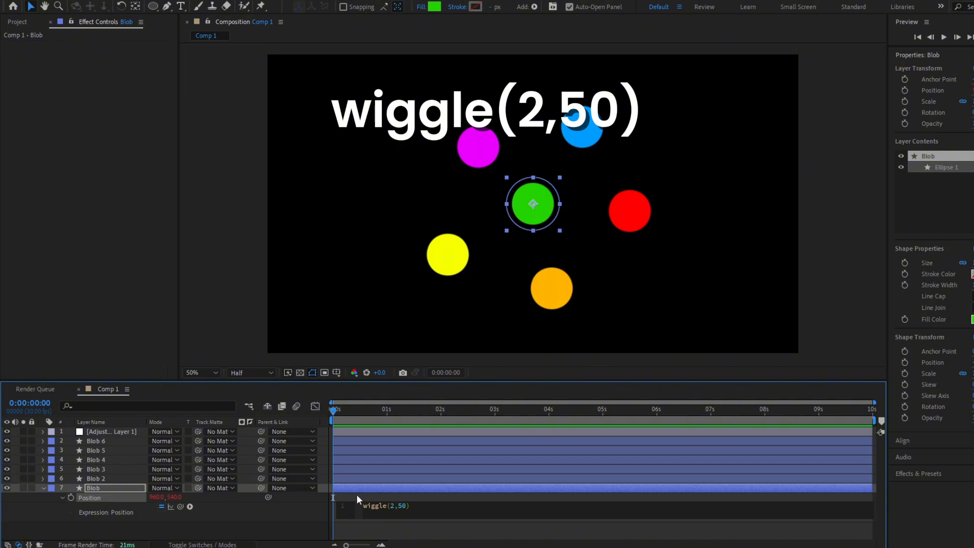
pyautogui.click(290, 538)
pyautogui.press('space')
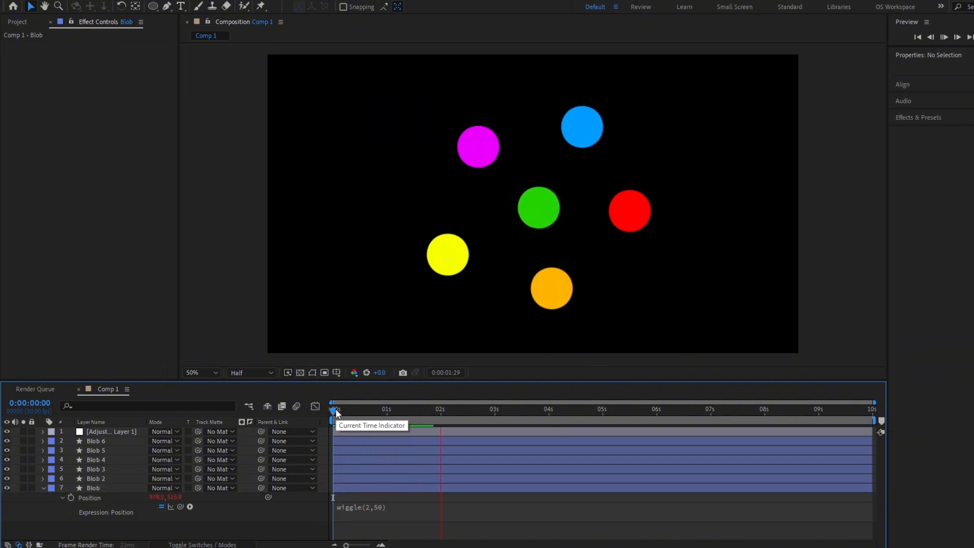
pyautogui.press('space')
# Copy the wiggle(2,50) expression from the Blob layer and paste it into the position expression of Blob 2.
pyautogui.click(104, 497)
pyautogui.click(376, 506)
pyautogui.hotkey('ctrl', 'c')
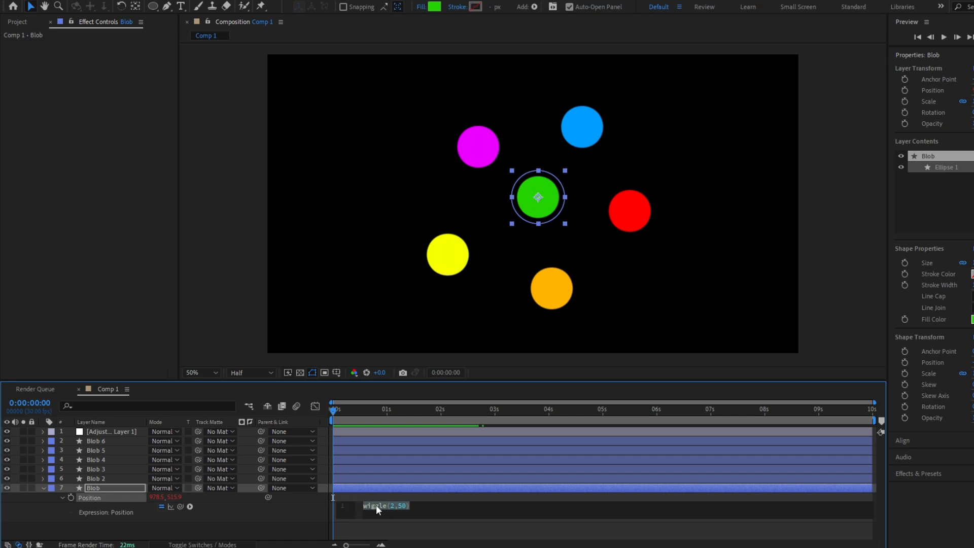
pyautogui.click(123, 482)
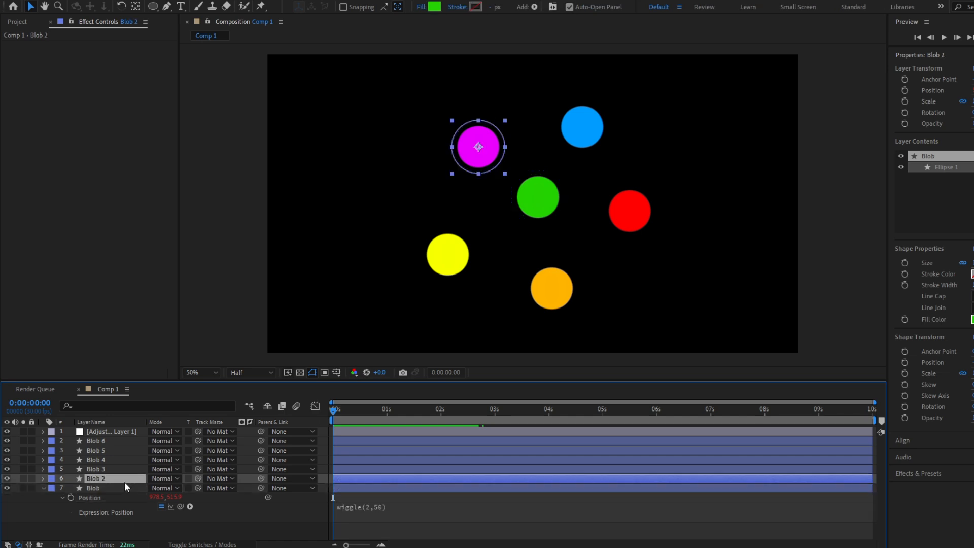
pyautogui.press('p')
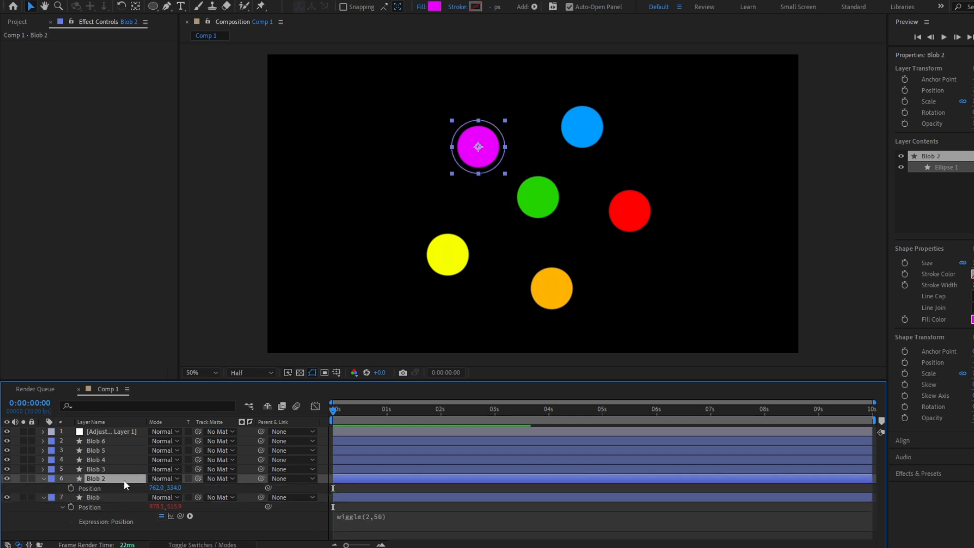
pyautogui.keyDown('alt'); pyautogui.click(71, 488); pyautogui.keyUp('alt')
pyautogui.hotkey('ctrl', 'v')
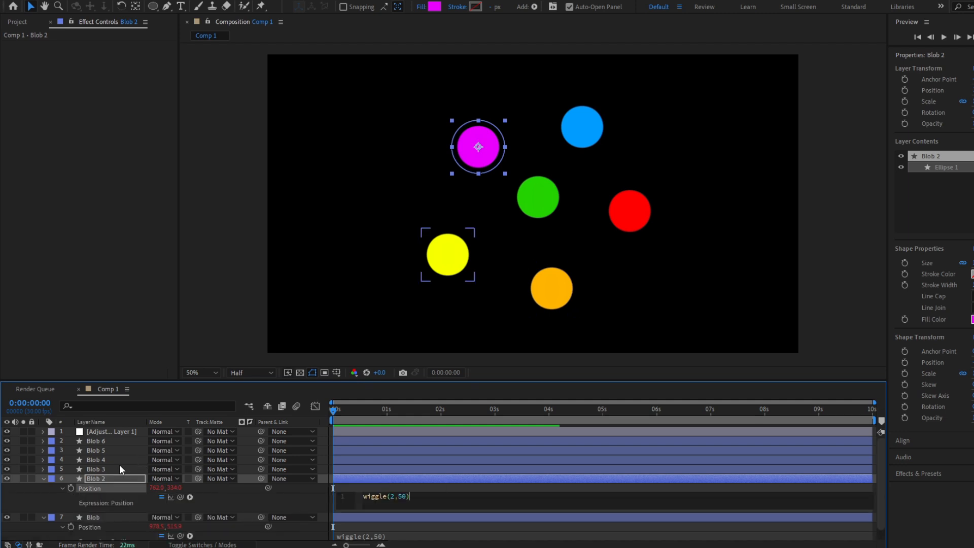
# Paste the copied wiggle(2,50) expression into the position expressions of Blob 3 and Blob 4.
pyautogui.click(119, 468)
pyautogui.press('p')
pyautogui.keyDown('alt'); pyautogui.click(71, 478); pyautogui.keyUp('alt')
pyautogui.hotkey('ctrl', 'v')
pyautogui.click(97, 460)
pyautogui.press('p')
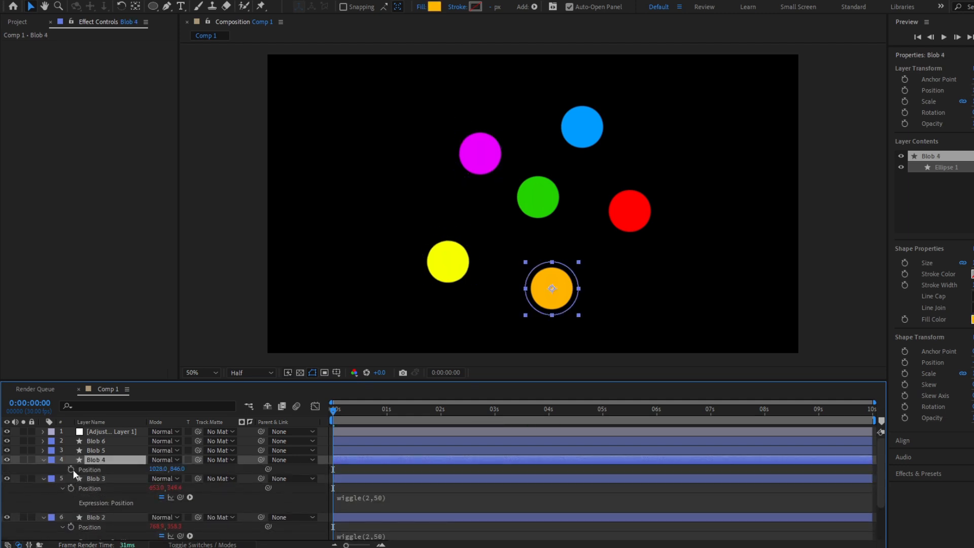
pyautogui.keyDown('alt'); pyautogui.click(72, 470); pyautogui.keyUp('alt')
pyautogui.hotkey('ctrl', 'v')
# Paste the copied wiggle(2,50) expression into the position expression of Blob 5.
pyautogui.click(117, 451)
pyautogui.press('p')
pyautogui.keyDown('alt'); pyautogui.click(71, 460); pyautogui.keyUp('alt')
pyautogui.hotkey('ctrl', 'v')
# Paste the copied wiggle(2,50) expression into the position expression of Blob 6 and collapse the expanded layer properties.
pyautogui.click(111, 442)
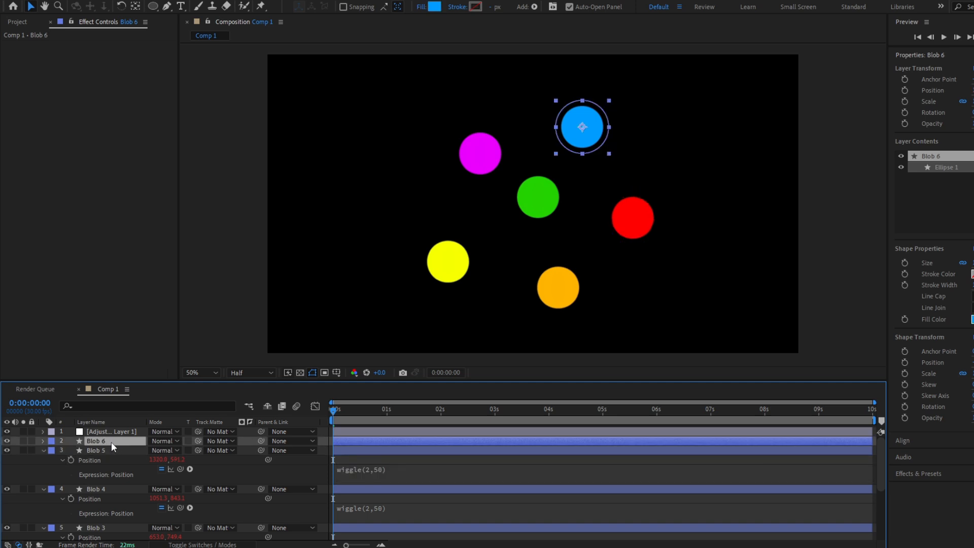
pyautogui.press('p')
pyautogui.keyDown('alt'); pyautogui.click(71, 450); pyautogui.keyUp('alt')
pyautogui.hotkey('ctrl', 'v')
pyautogui.click(452, 449)
pyautogui.press('u')
pyautogui.click(117, 440)
# Rename the green Blob layer as Big Blob and move it directly beneath the adjustment layer.
pyautogui.click(114, 488)
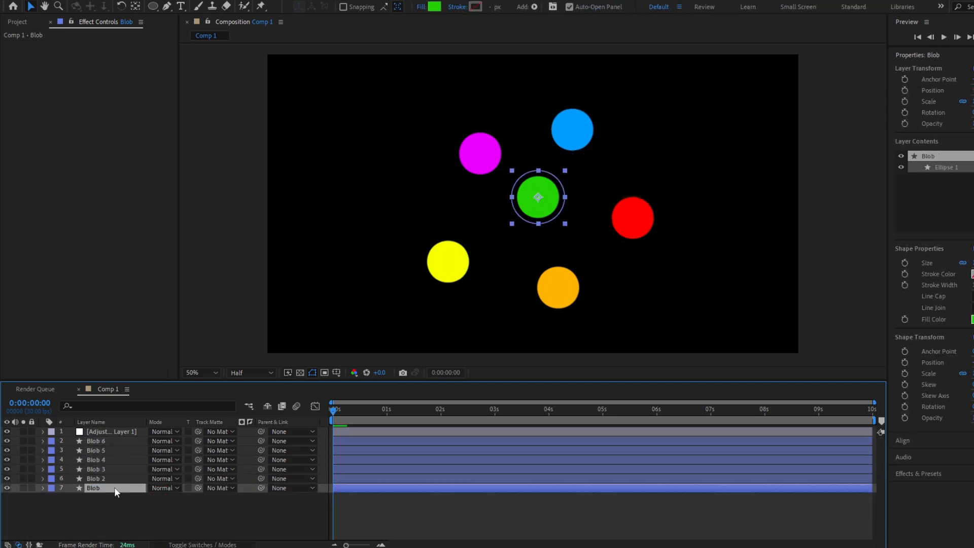
pyautogui.press('Return')
pyautogui.write('Big')
pyautogui.press('Return')
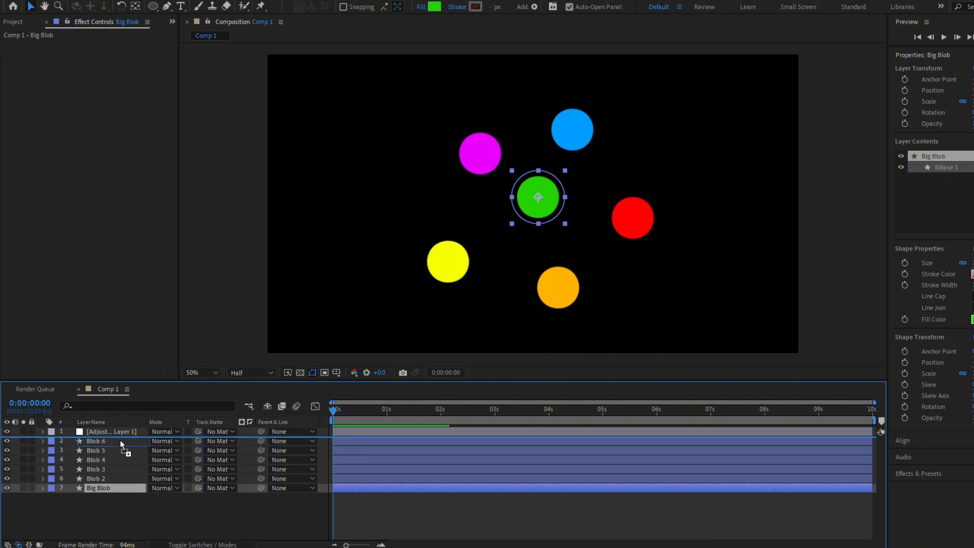
pyautogui.moveTo(119, 439); pyautogui.dragTo(120, 439)
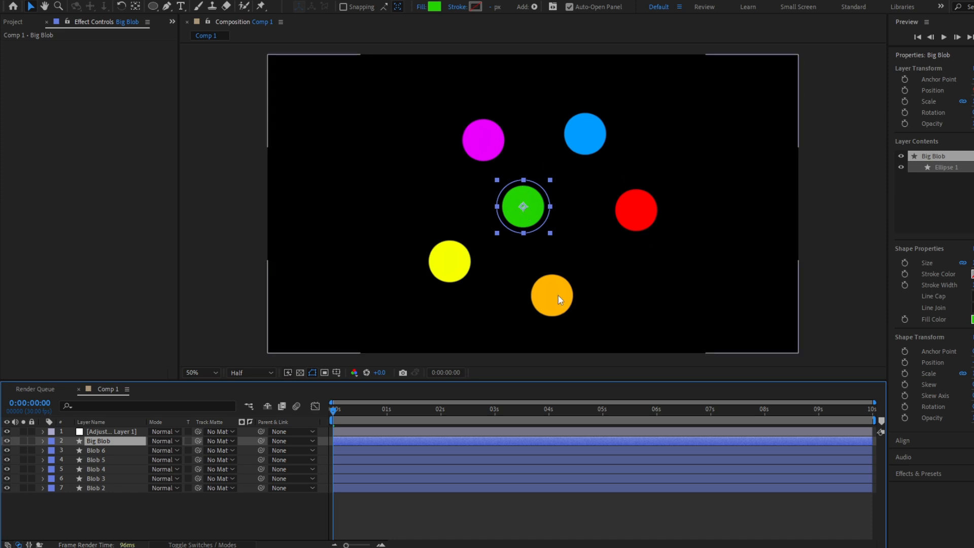
# Add position keyframes at 0:00:00:00 to Blob 2 through Blob 6 and deselect the layers.
pyautogui.click(131, 483)
pyautogui.keyDown('shift'); pyautogui.click(110, 453); pyautogui.keyUp('shift')
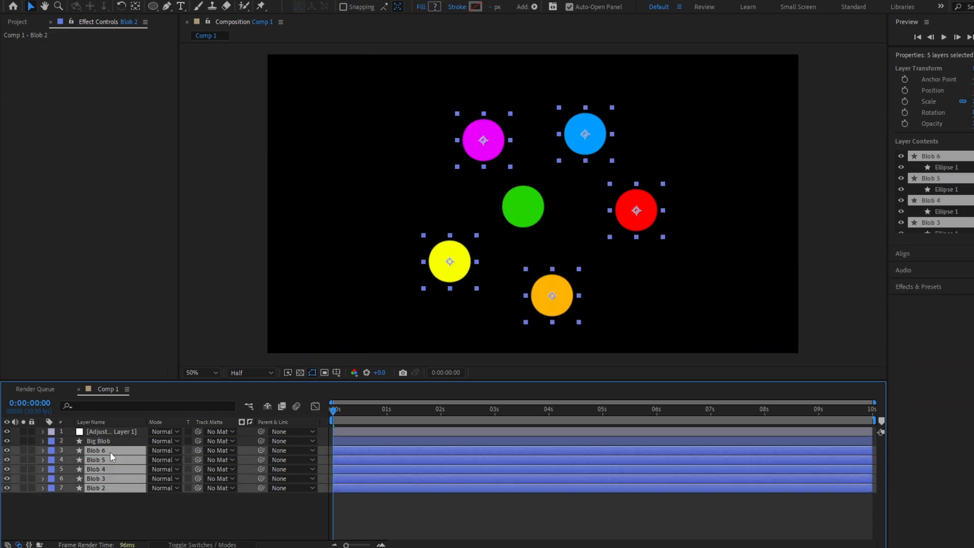
pyautogui.press('p')
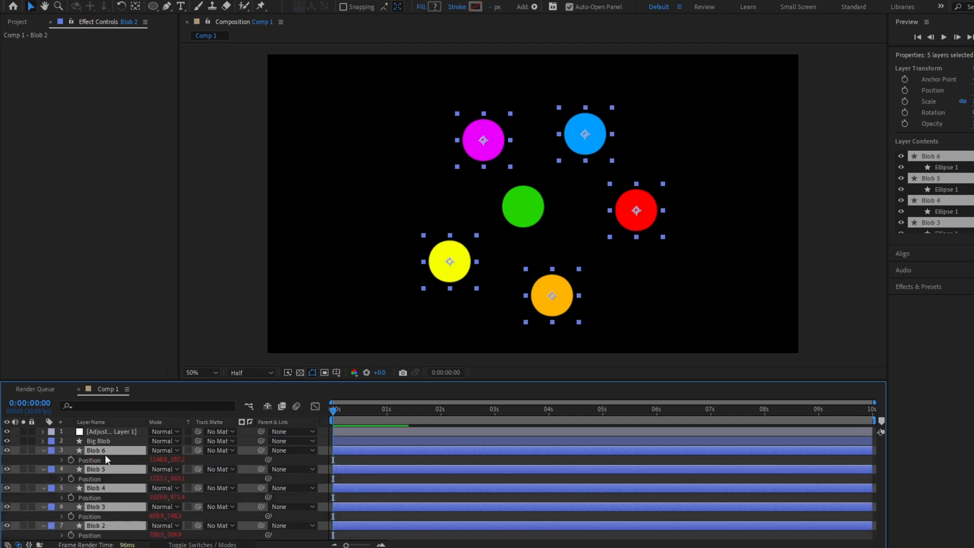
pyautogui.click(71, 460)
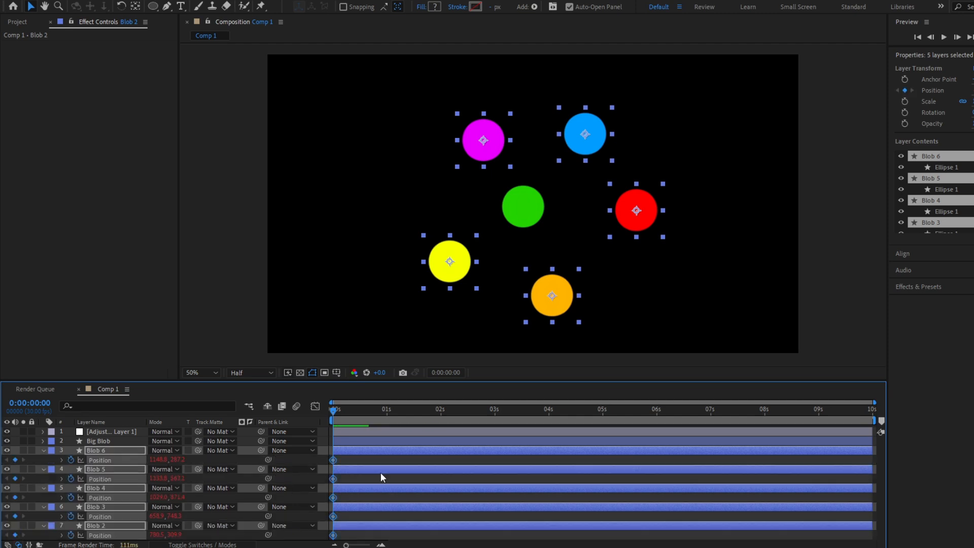
pyautogui.press('F2')
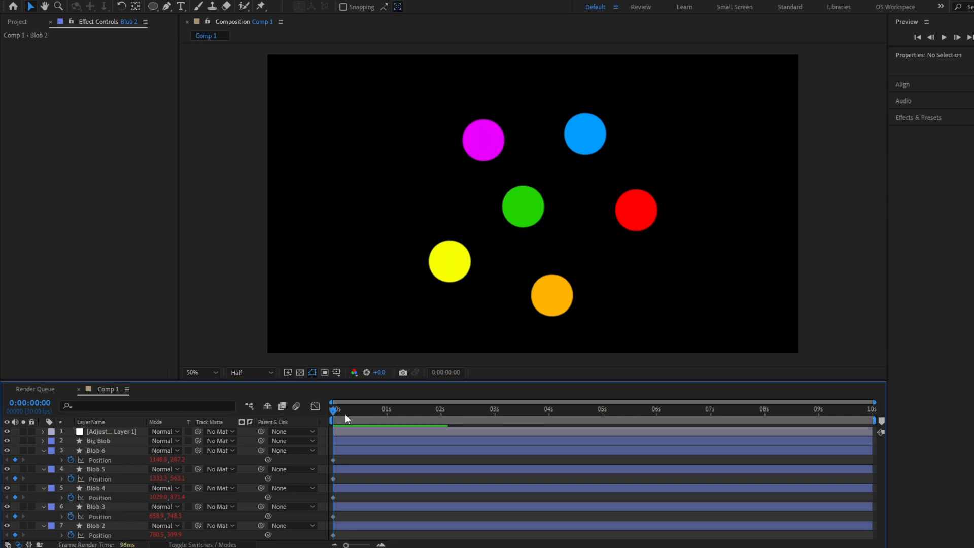
# At 0:00:02:00, move the magenta Blob 2 onto the green central blob to set its second position keyframe.
pyautogui.moveTo(337, 412); pyautogui.dragTo(439, 418)
pyautogui.click(482, 150)
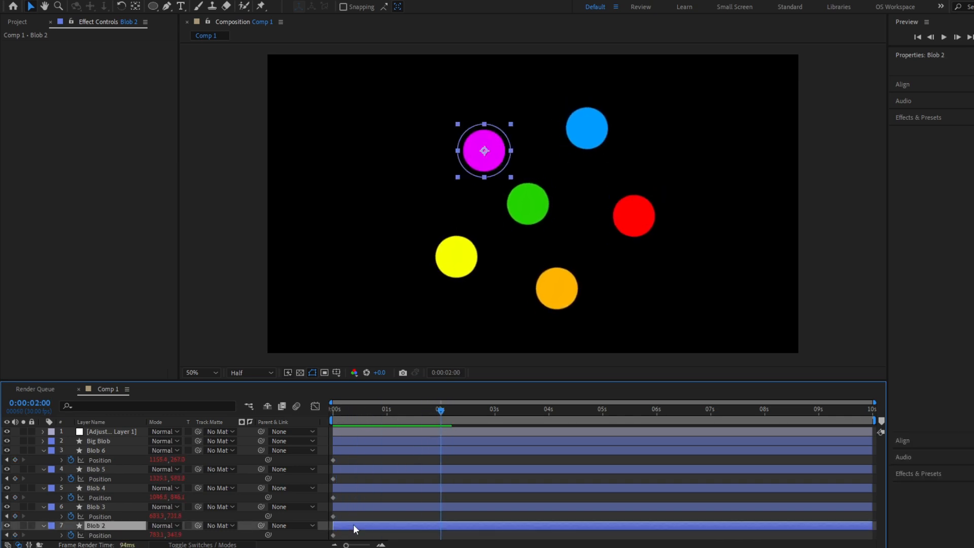
pyautogui.moveTo(478, 150); pyautogui.dragTo(520, 197)
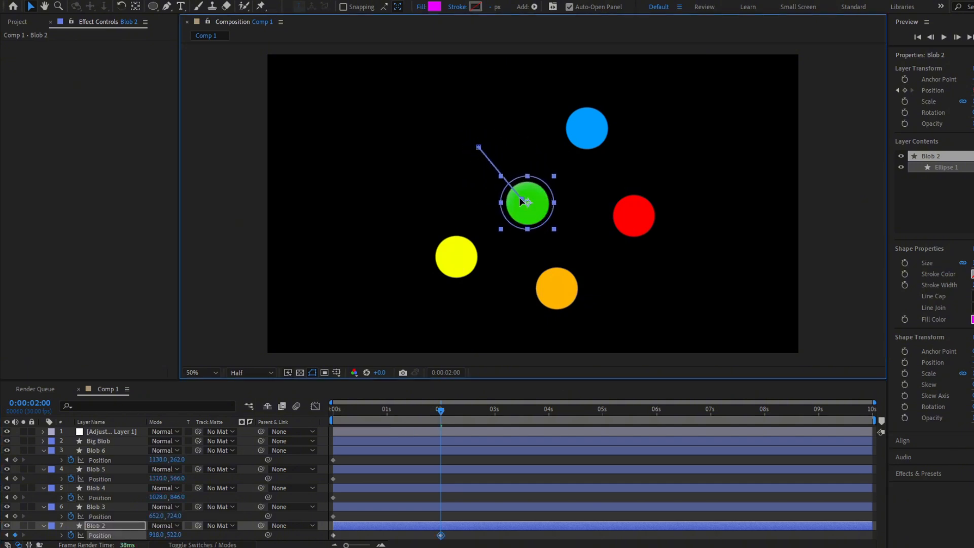
# Copy Blob 2's two-second position keyframe to Blob 3 through Blob 6 at 0:00:02:00 and preview the merging motion.
pyautogui.click(441, 536)
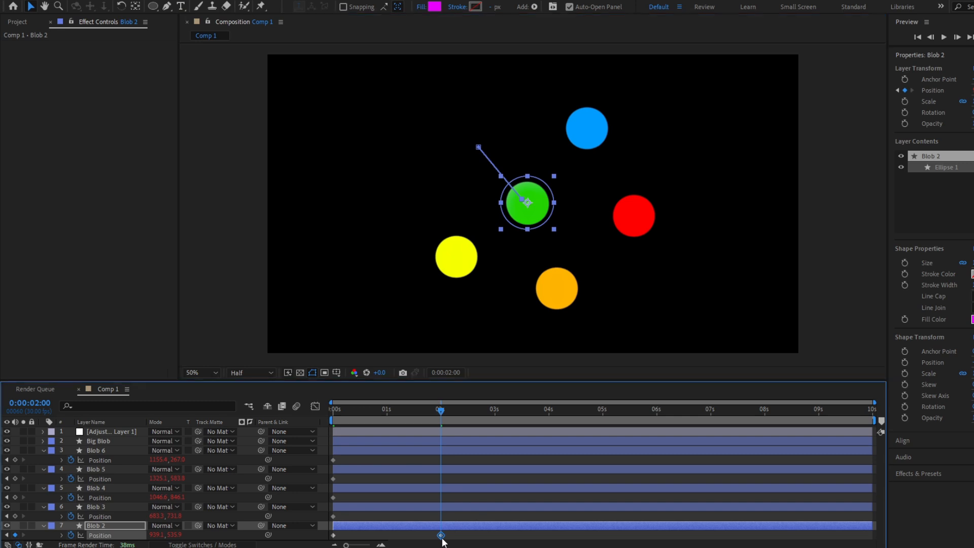
pyautogui.click(448, 506)
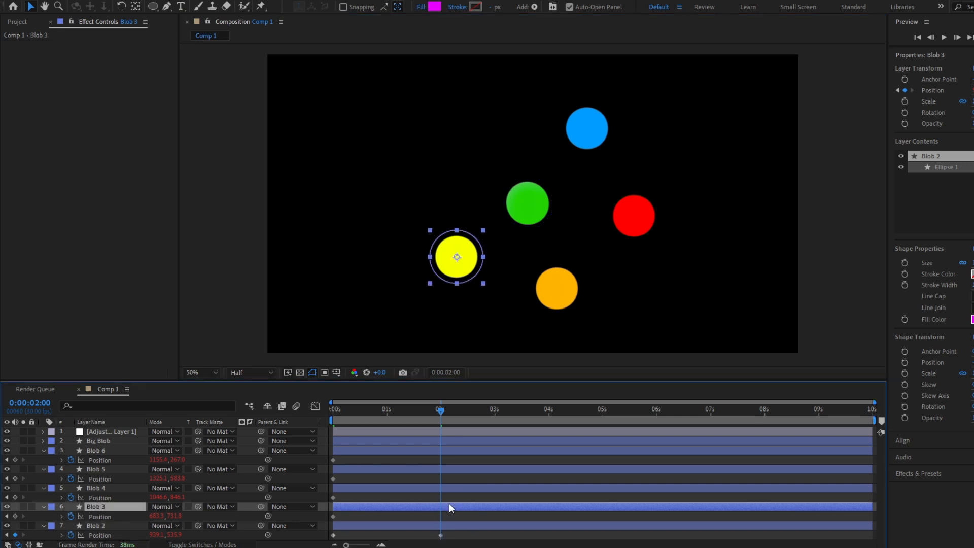
pyautogui.keyDown('shift'); pyautogui.click(114, 451); pyautogui.keyUp('shift')
pyautogui.hotkey('ctrl', 'v')
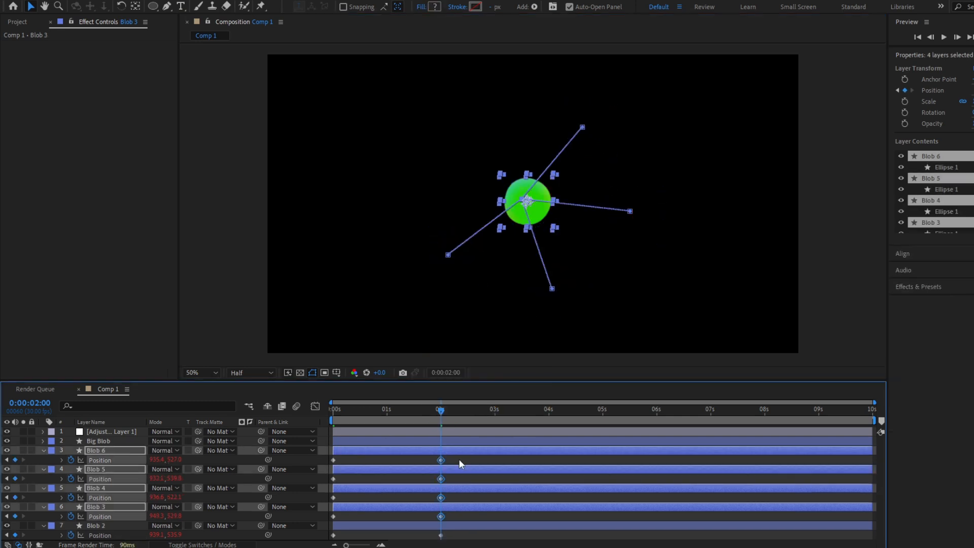
pyautogui.click(339, 410)
pyautogui.press('space')
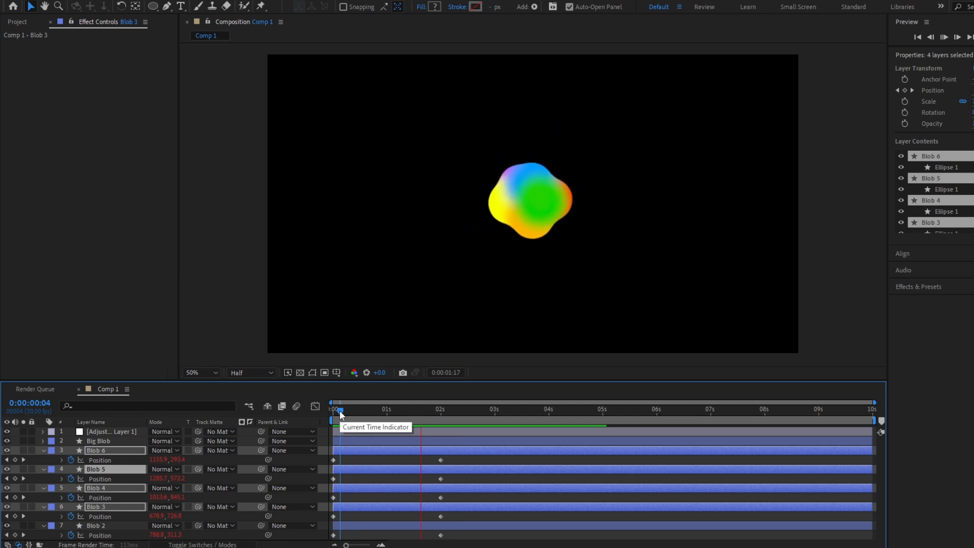
# Apply Easy Ease to all position keyframes of Blob 2 through Blob 6.
pyautogui.moveTo(339, 409); pyautogui.dragTo(333, 409)
pyautogui.moveTo(476, 535); pyautogui.dragTo(299, 447)
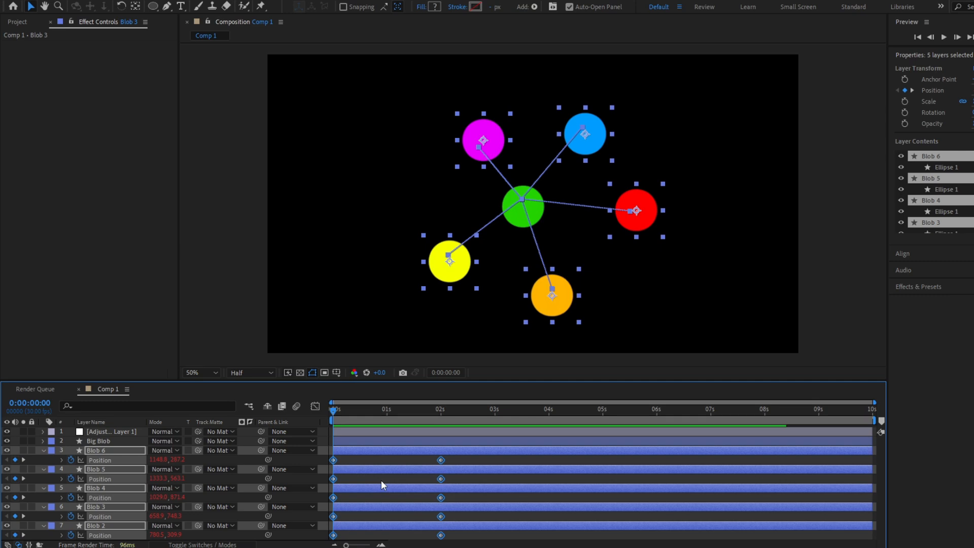
pyautogui.press('F9')
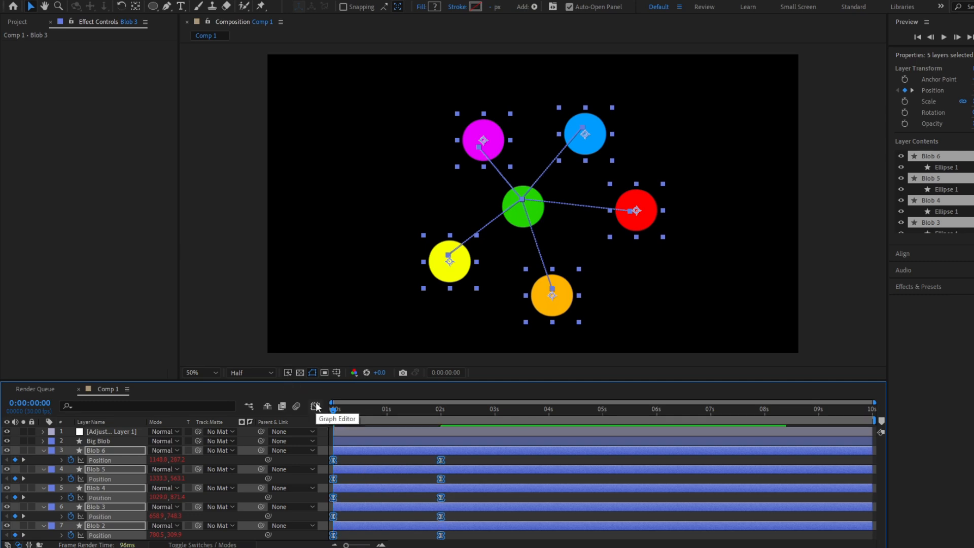
# Steepen the blobs' speed curves in the Graph Editor by pulling the start and end keyframe handles inward, and preview the motion.
pyautogui.click(315, 406)
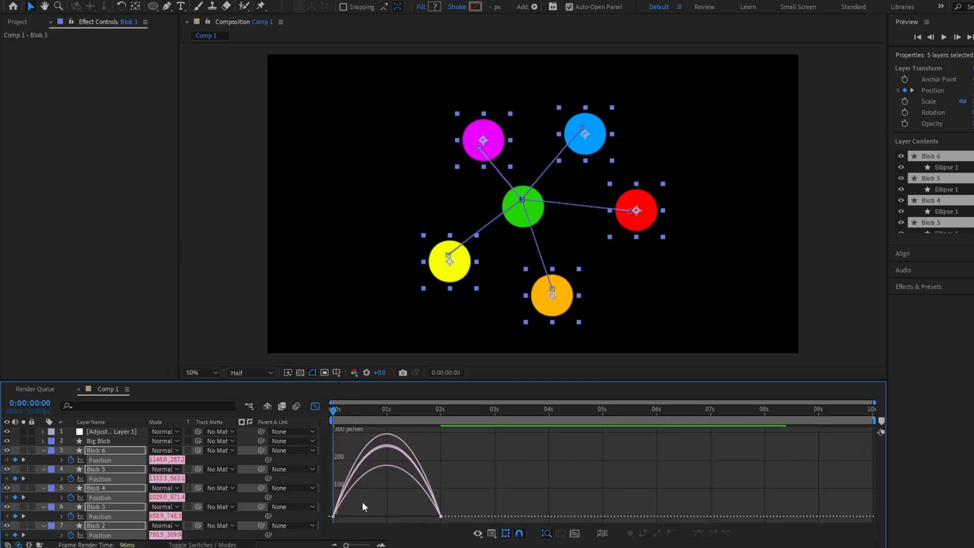
pyautogui.moveTo(302, 518); pyautogui.dragTo(372, 513)
pyautogui.moveTo(473, 492); pyautogui.dragTo(402, 513)
pyautogui.click(315, 406)
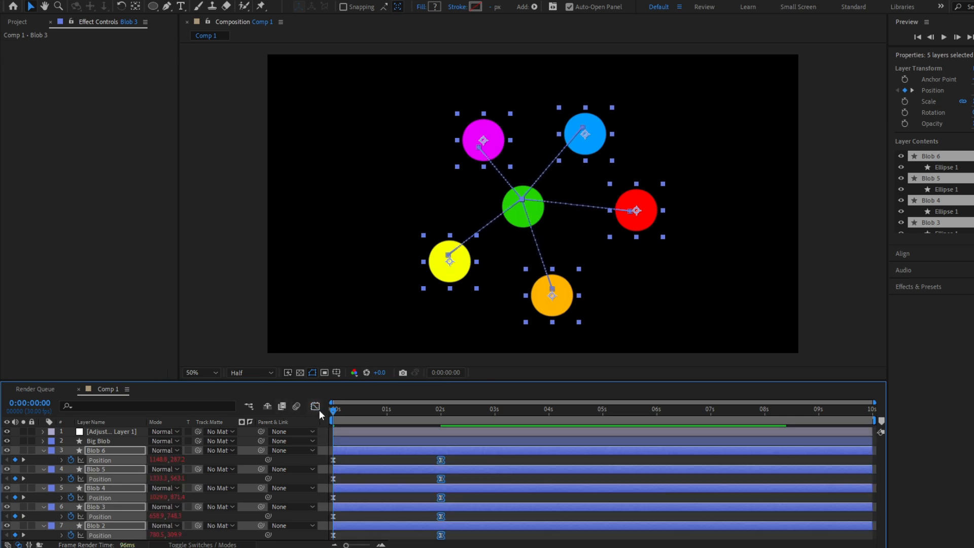
pyautogui.click(346, 462)
pyautogui.press('space')
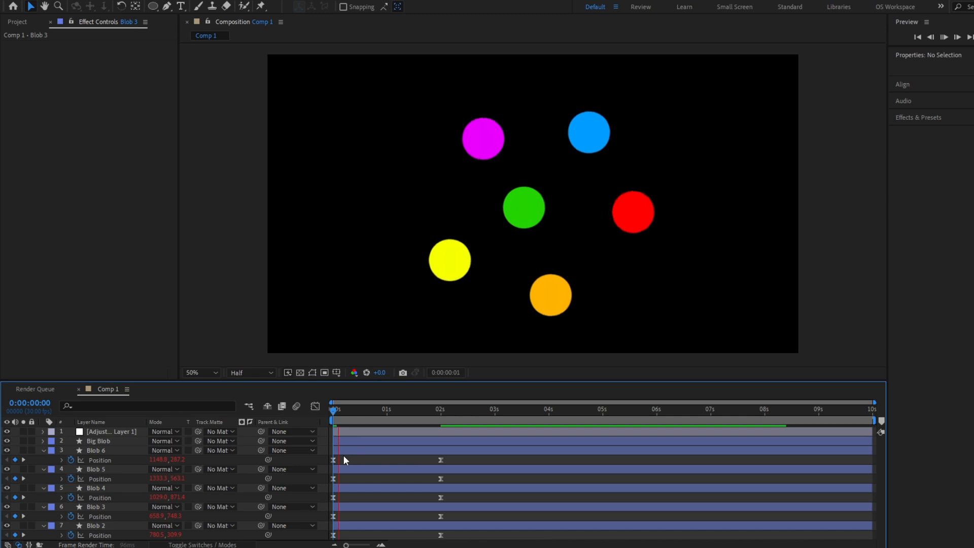
pyautogui.press('space')
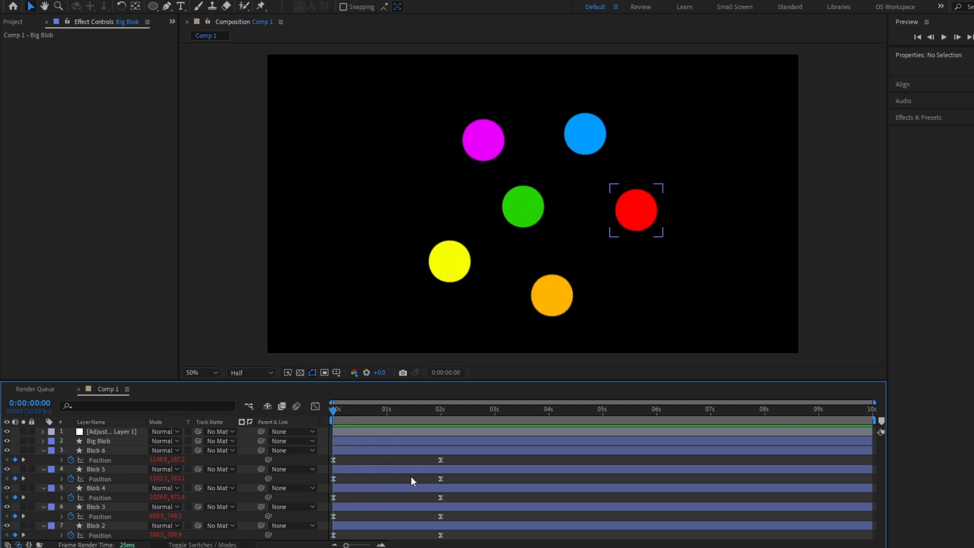
# Stagger the position keyframe pairs to start at about 0.3 s for Blob 3, 0.75 s for Blob 4, 0.9 s for Blob 5 and 1.3 s for Blob 6.
pyautogui.click(409, 468)
pyautogui.click(407, 456)
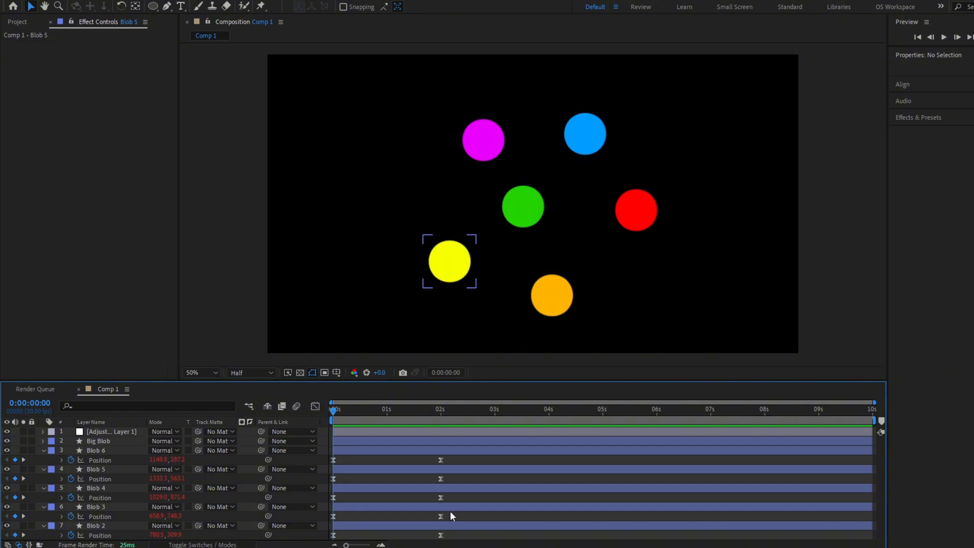
pyautogui.moveTo(449, 510); pyautogui.dragTo(329, 519)
pyautogui.click(384, 412)
pyautogui.moveTo(384, 413); pyautogui.dragTo(385, 412)
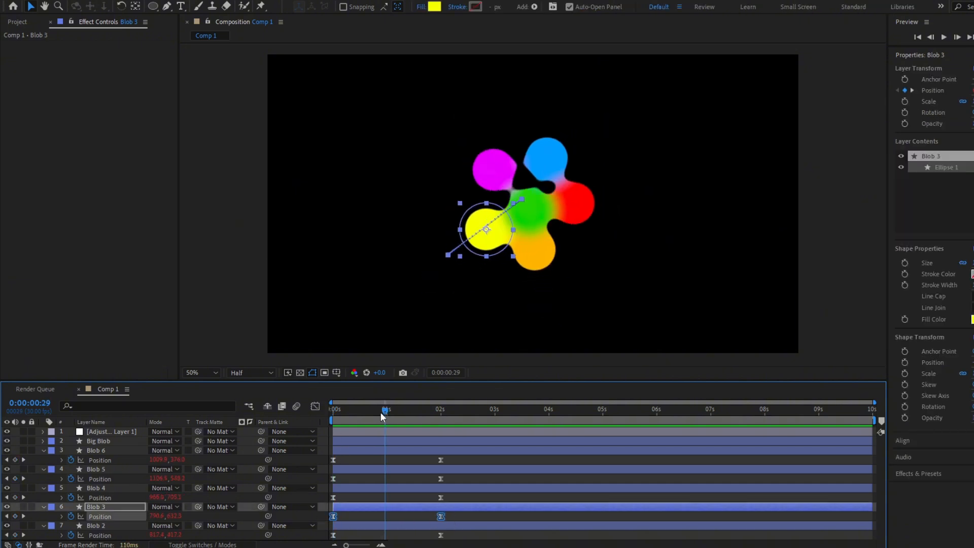
pyautogui.moveTo(333, 515); pyautogui.dragTo(350, 519)
pyautogui.moveTo(463, 496); pyautogui.dragTo(366, 500)
pyautogui.moveTo(446, 479); pyautogui.dragTo(384, 485)
pyautogui.moveTo(453, 460); pyautogui.dragTo(403, 466)
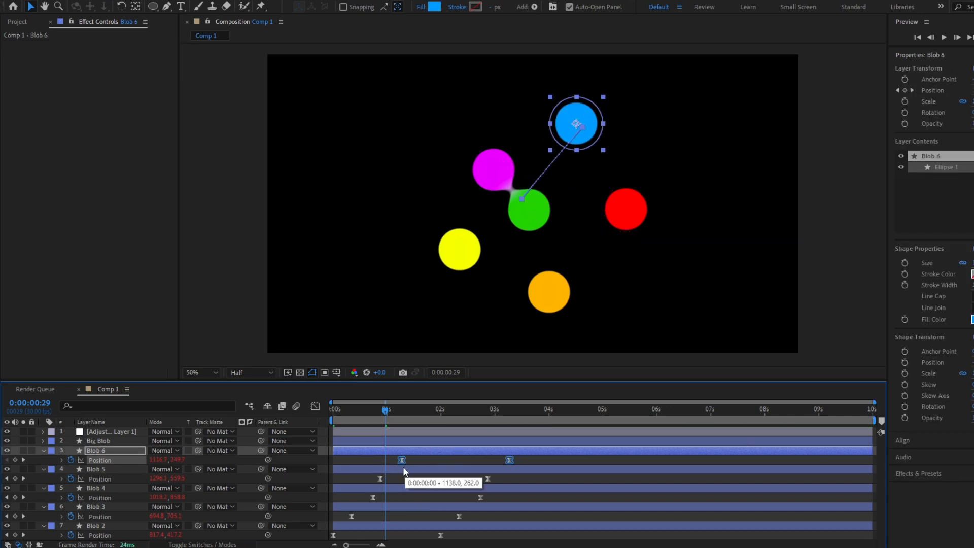
# Move Blob 2's end keyframe to about 1.5 s and start Blobs 3 to 6 at about 0.2, 0.5, 0.65 and 0.9 s.
pyautogui.moveTo(439, 536); pyautogui.dragTo(417, 537)
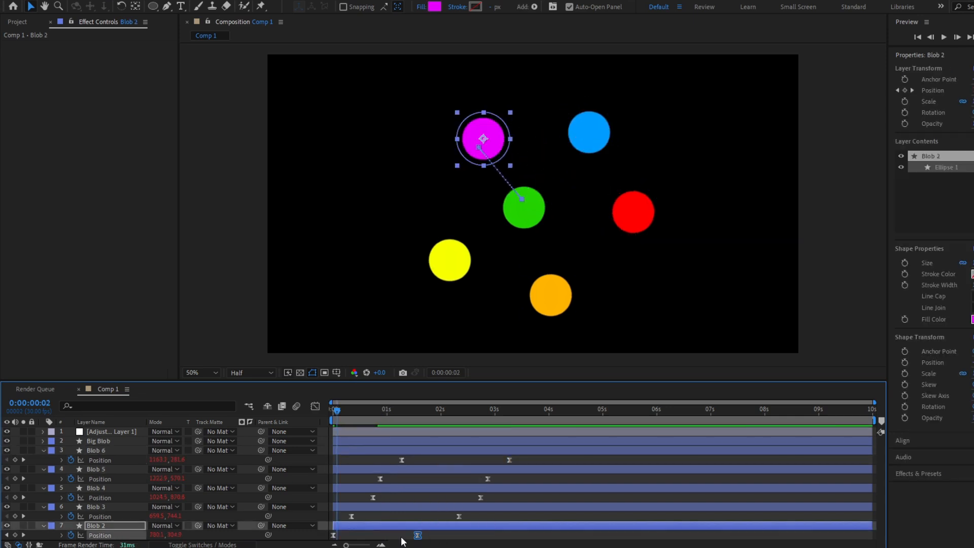
pyautogui.click(391, 535)
pyautogui.moveTo(459, 516); pyautogui.dragTo(329, 449)
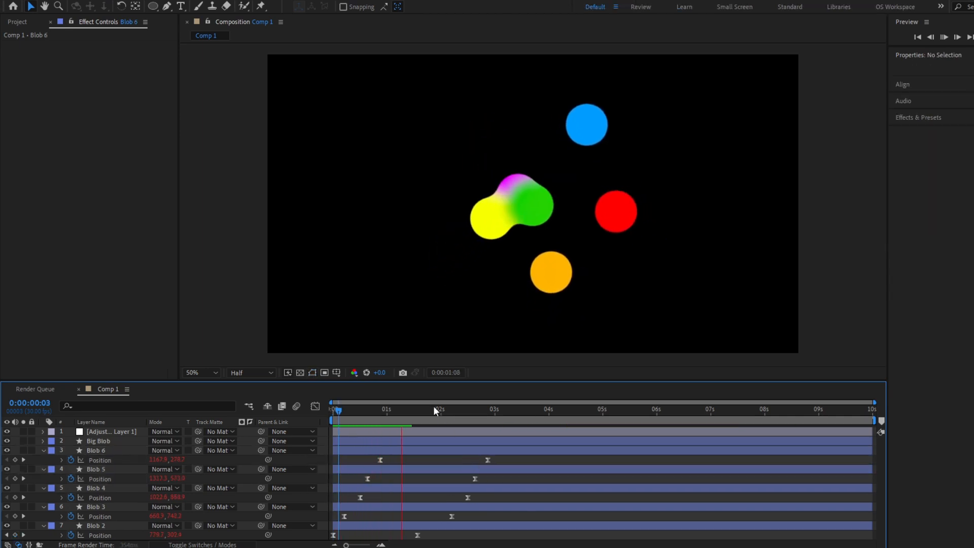
pyautogui.moveTo(338, 408); pyautogui.dragTo(324, 409)
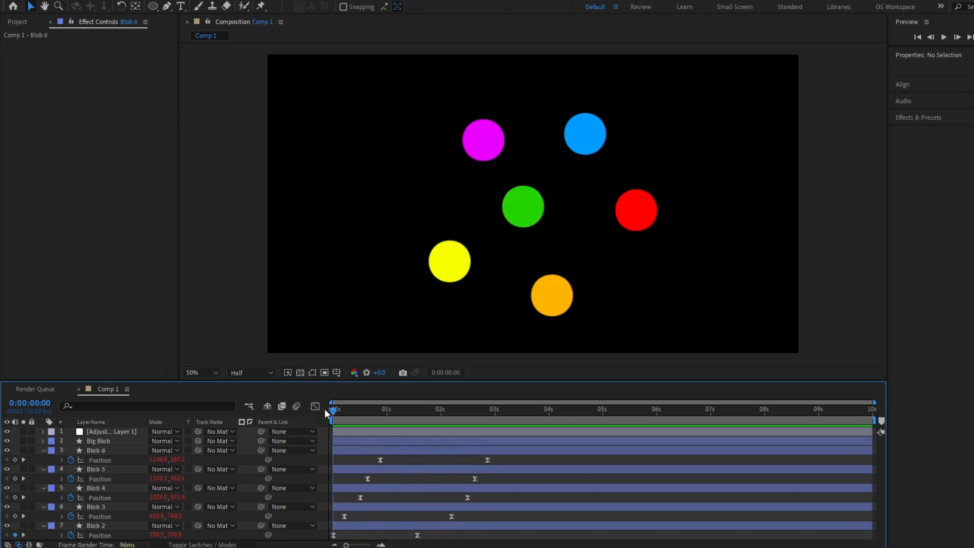
# Add a 100% scale keyframe to Big Blob and place it at 0:00:00:21, where the magenta blob first touches it.
pyautogui.click(393, 440)
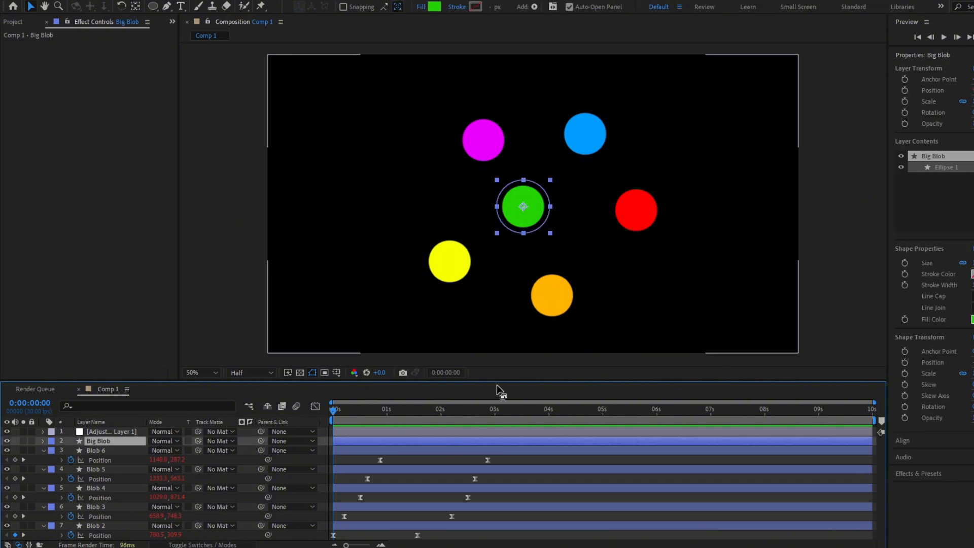
pyautogui.press('s')
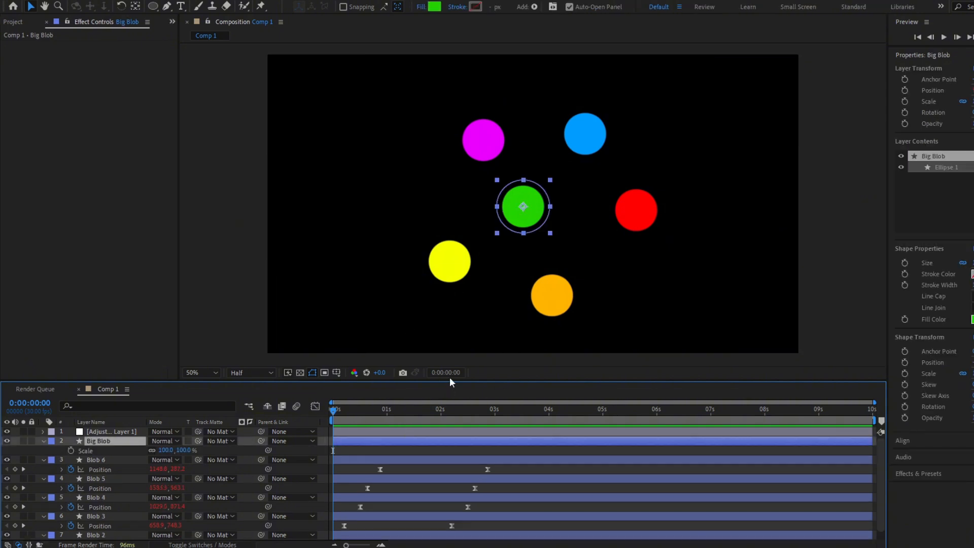
pyautogui.click(71, 450)
pyautogui.click(350, 411)
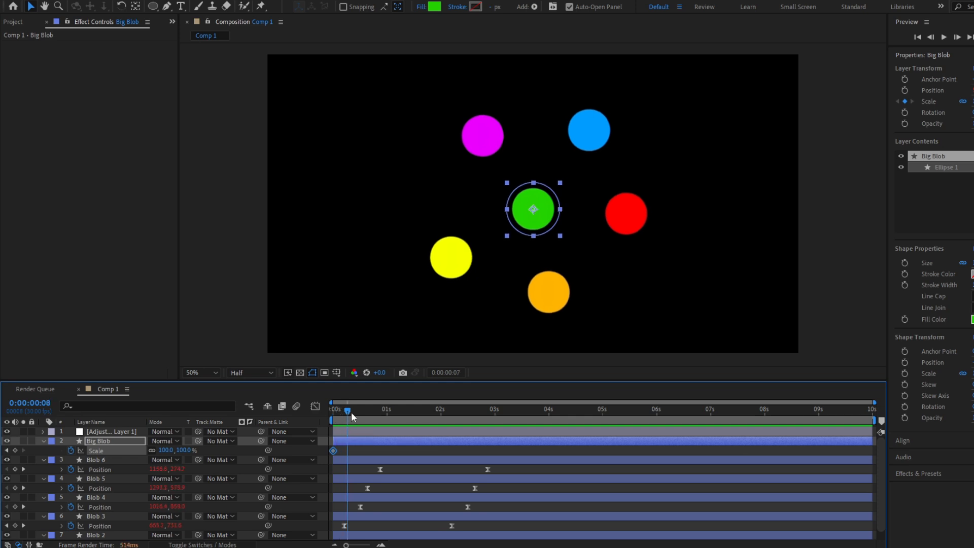
pyautogui.moveTo(351, 412); pyautogui.dragTo(370, 413)
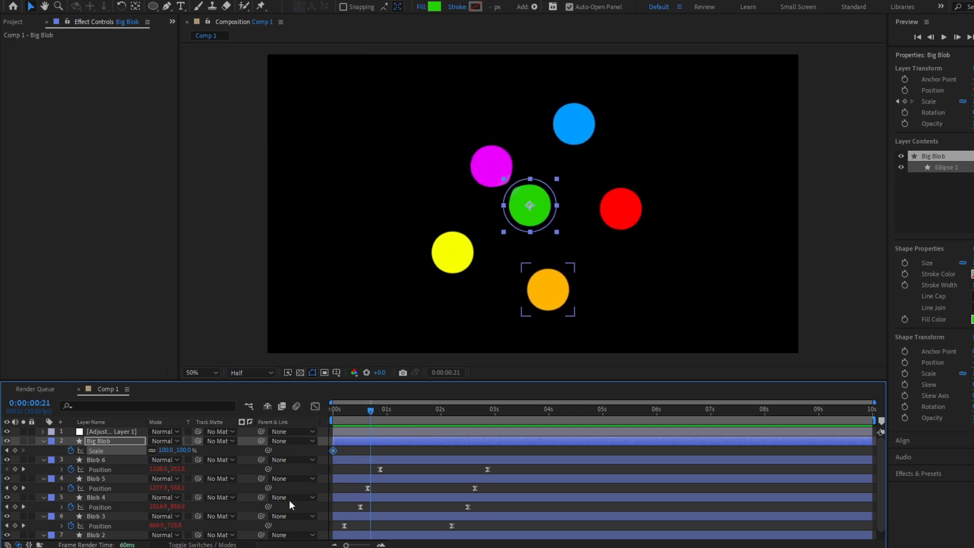
pyautogui.moveTo(334, 449); pyautogui.dragTo(371, 451)
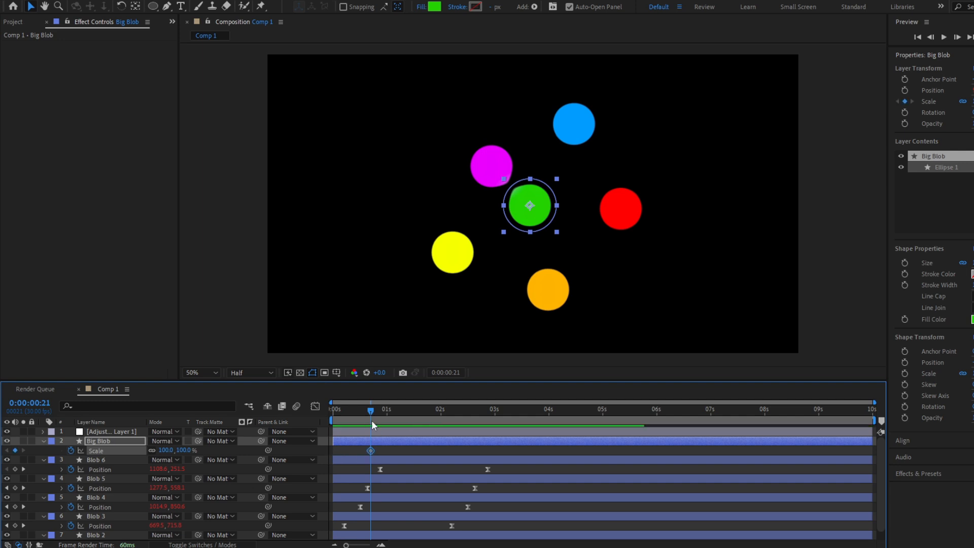
# Set Big Blob's scale to 125% at 0:00:01:09.
pyautogui.moveTo(370, 410); pyautogui.dragTo(404, 418)
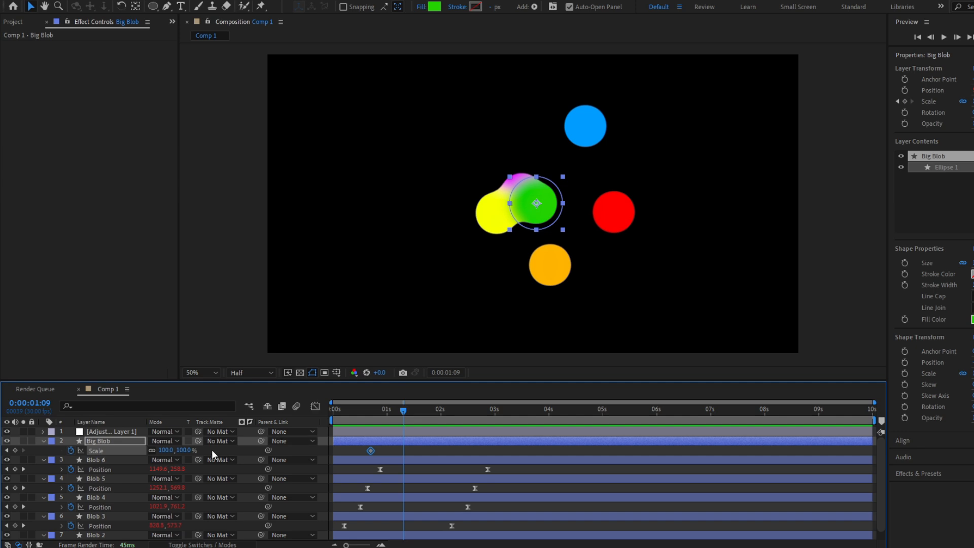
pyautogui.click(186, 449)
pyautogui.write('120')
pyautogui.press('Return')
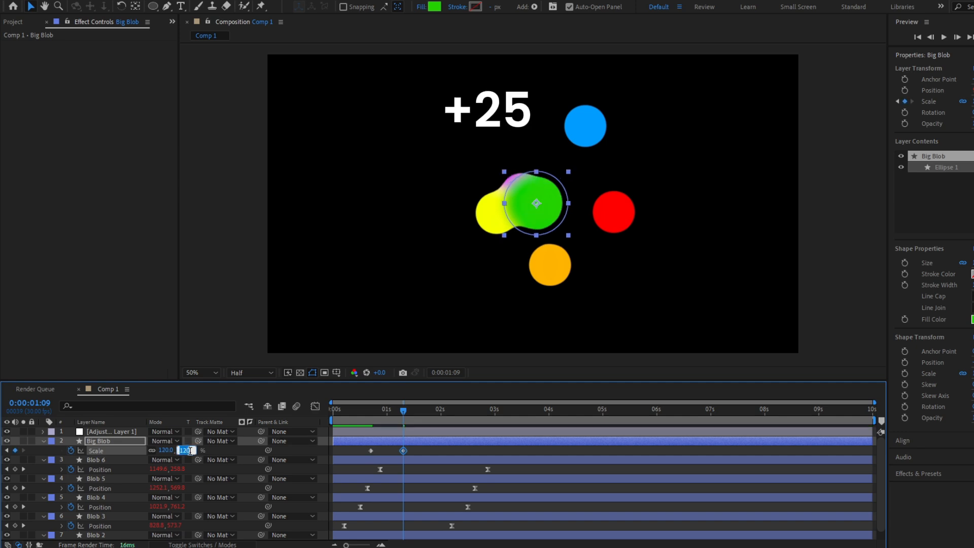
pyautogui.write('5')
pyautogui.press('Return')
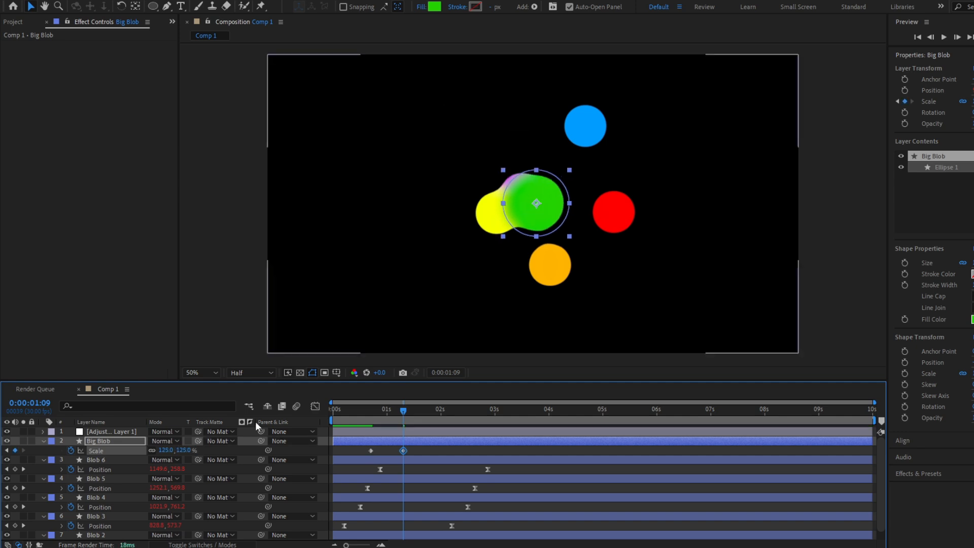
# Increase Big Blob's scale to 150% at 0:00:01:19, as the blue blob begins touching it.
pyautogui.moveTo(404, 410); pyautogui.dragTo(422, 415)
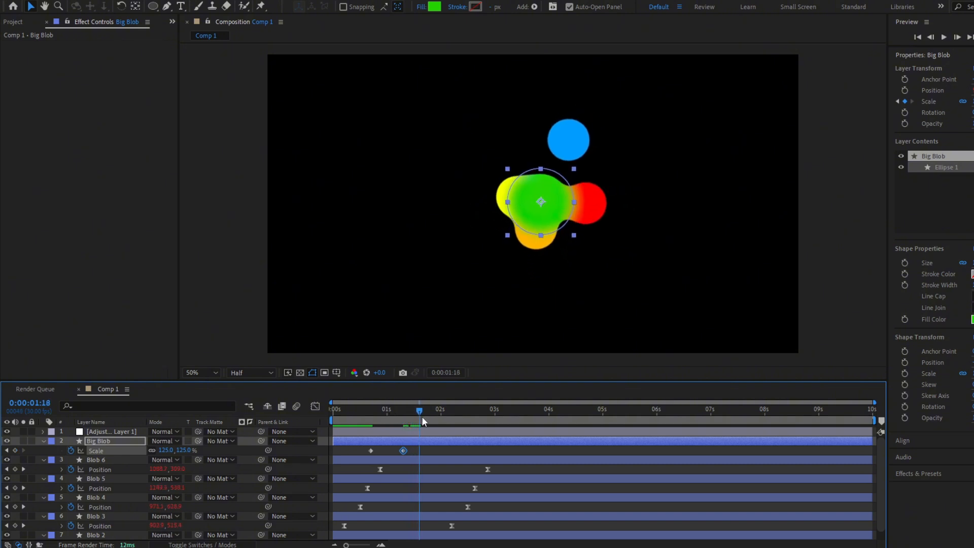
pyautogui.click(185, 450)
pyautogui.write('+25')
pyautogui.press('Return')
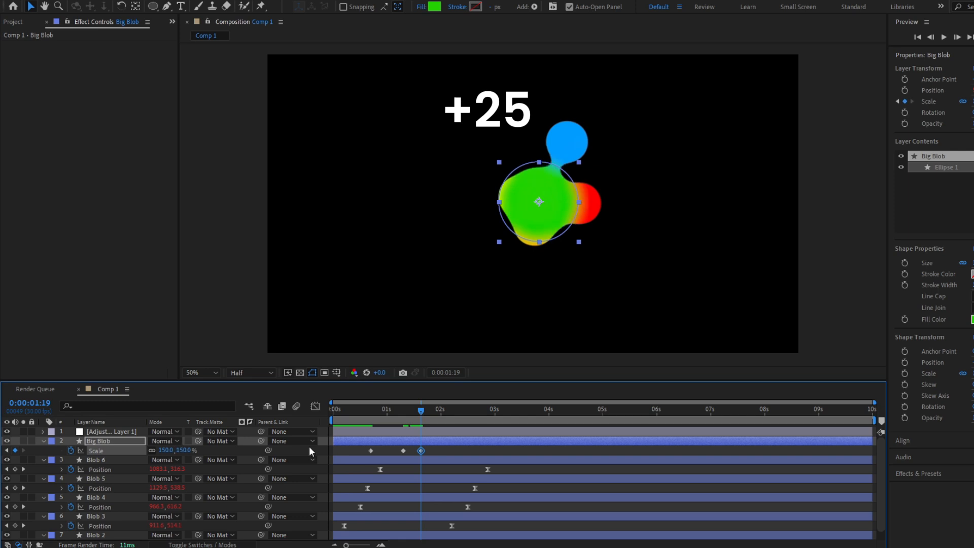
# Increase Big Blob's scale by 25 to 175% at 0:00:01:23.
pyautogui.moveTo(420, 412); pyautogui.dragTo(428, 416)
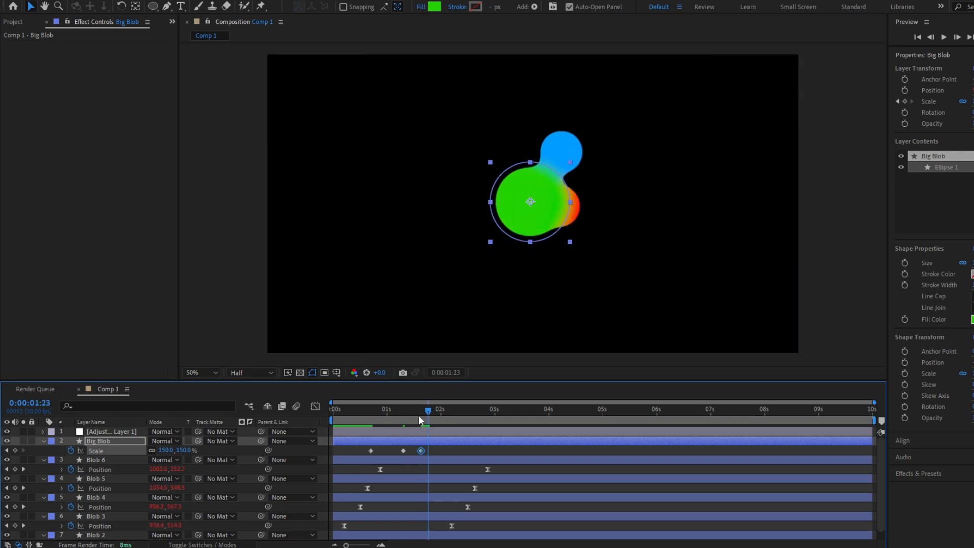
pyautogui.click(185, 450)
pyautogui.write('+25')
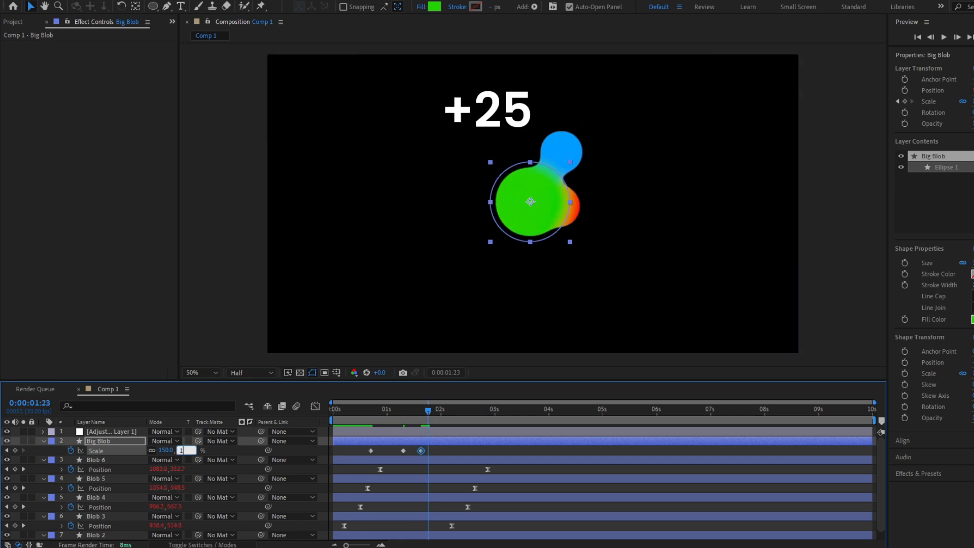
pyautogui.press('Return')
# Increase Big Blob's scale by 15 to 190% four frames further on, at 0:00:01:27.
pyautogui.press('pagedown')
pyautogui.press('pagedown')
pyautogui.press('pagedown')
pyautogui.press('pagedown')
pyautogui.click(184, 449)
pyautogui.write('+15')
pyautogui.press('Return')
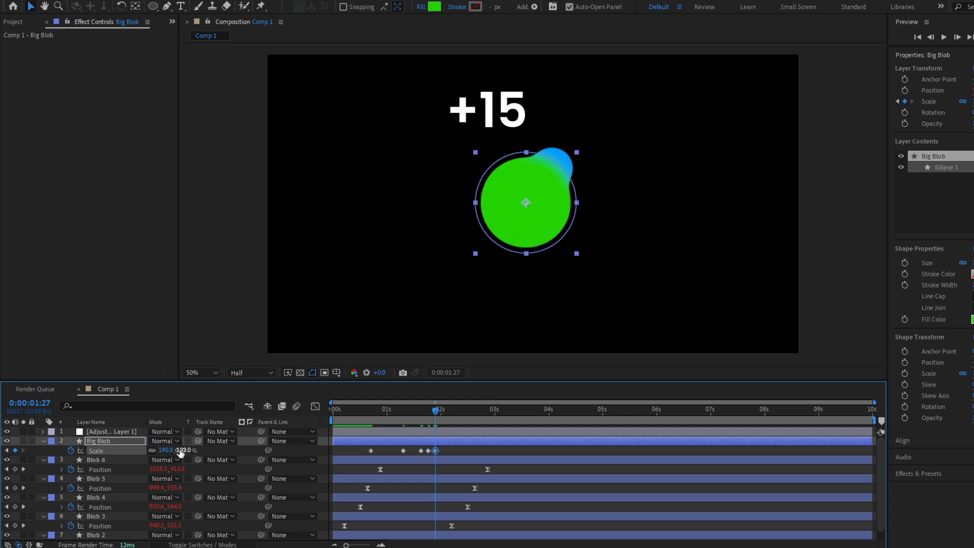
# Increase Big Blob's scale by 10 to 200% at 0:00:02:01.
pyautogui.press('pagedown')
pyautogui.press('pagedown')
pyautogui.press('pagedown')
pyautogui.press('pagedown')
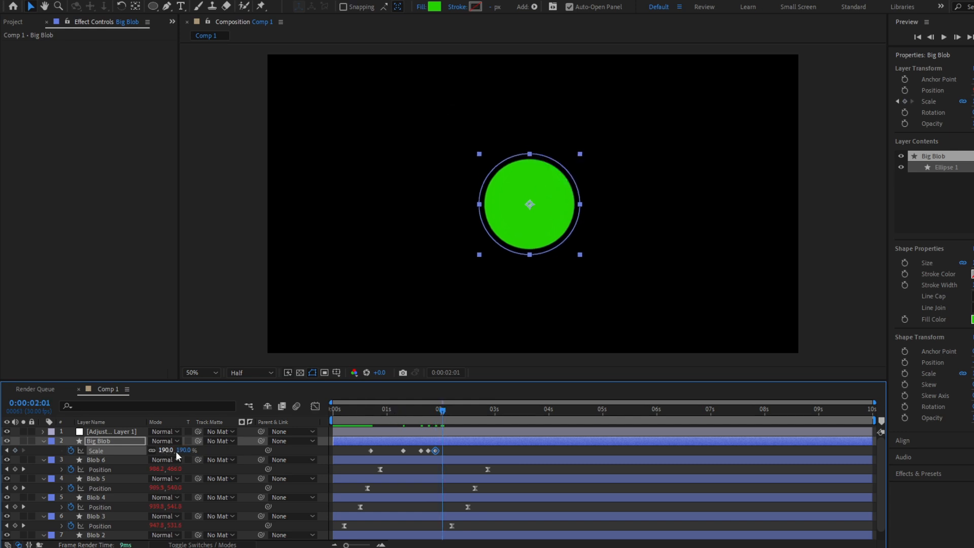
pyautogui.click(186, 450)
pyautogui.write('+10')
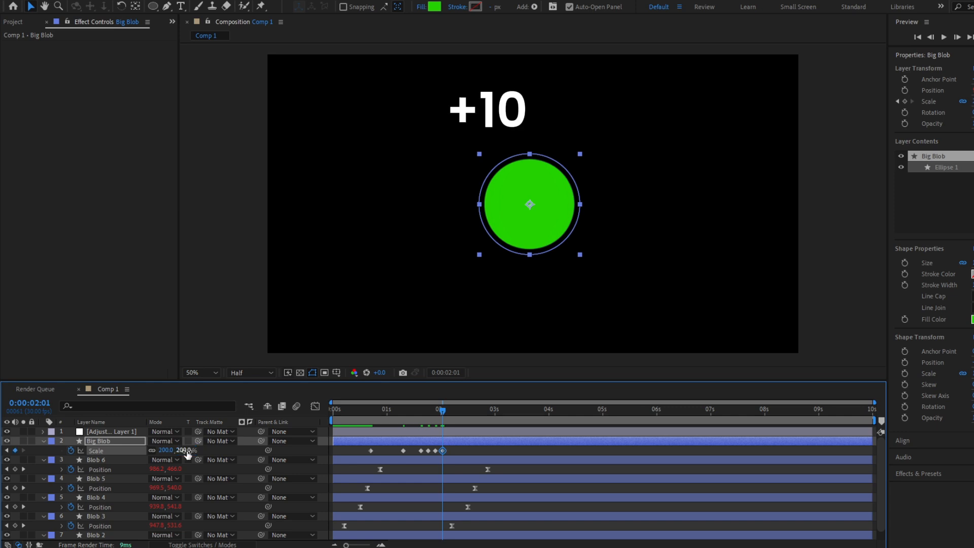
pyautogui.press('Return')
# Apply Easy Ease to all of Big Blob's scale keyframes and preview the animation from the start.
pyautogui.moveTo(459, 448); pyautogui.dragTo(338, 463)
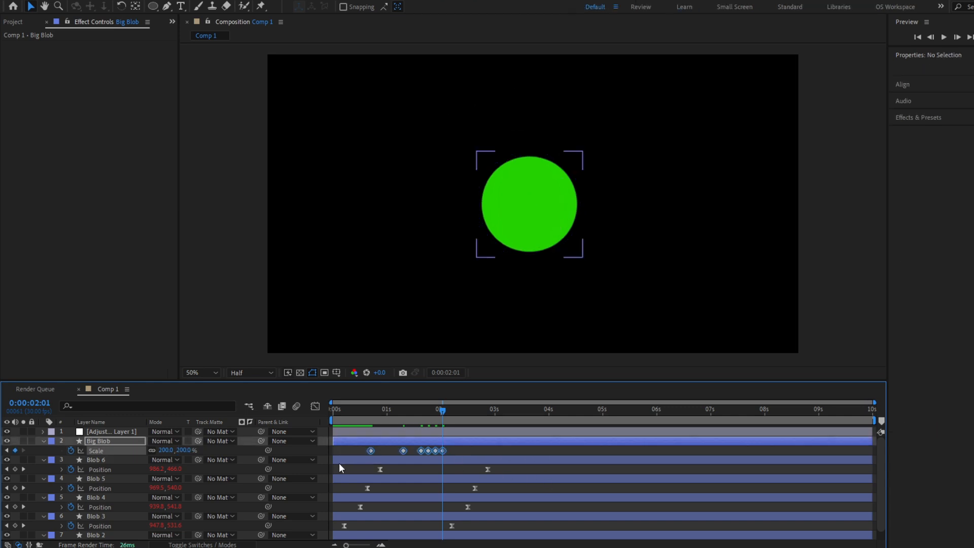
pyautogui.press('F9')
pyautogui.click(350, 417)
pyautogui.press('Home')
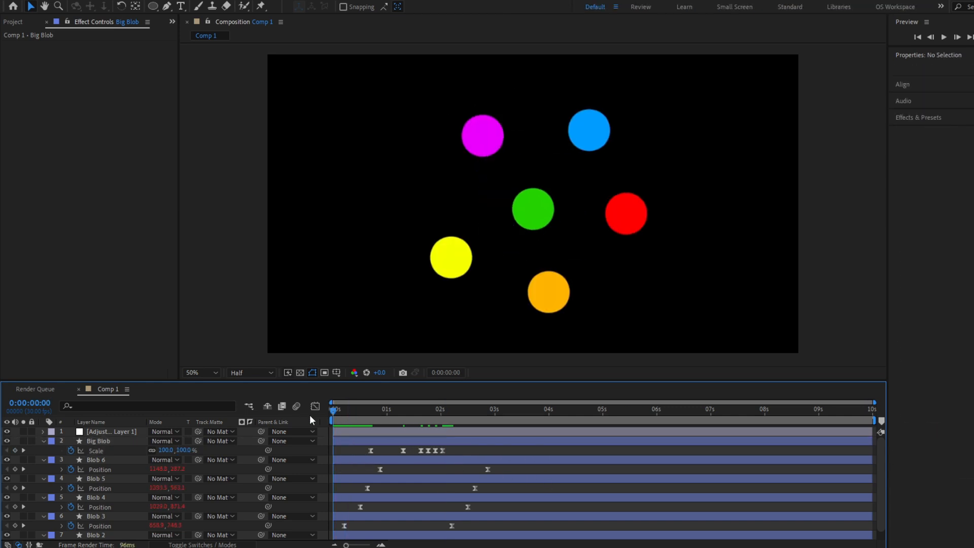
pyautogui.press('space')
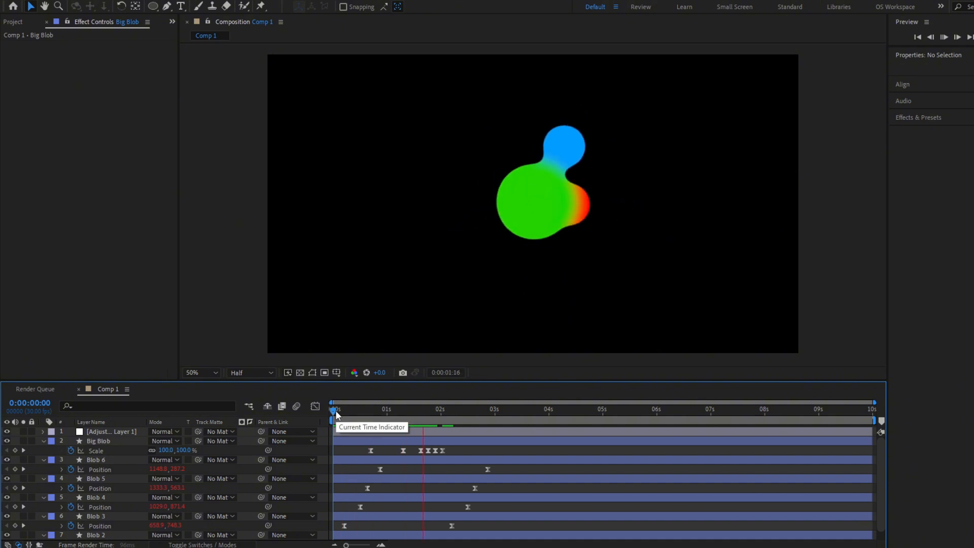
# Move Big Blob's last scale keyframe to about 2.9 s, adjust its easing in the speed graph and preview the result.
pyautogui.click(430, 413)
pyautogui.moveTo(430, 413)
pyautogui.mouseDown()
pyautogui.moveTo(434, 430)
pyautogui.moveTo(441, 417)
pyautogui.mouseUp()
pyautogui.moveTo(442, 451); pyautogui.dragTo(486, 455)
pyautogui.click(315, 406)
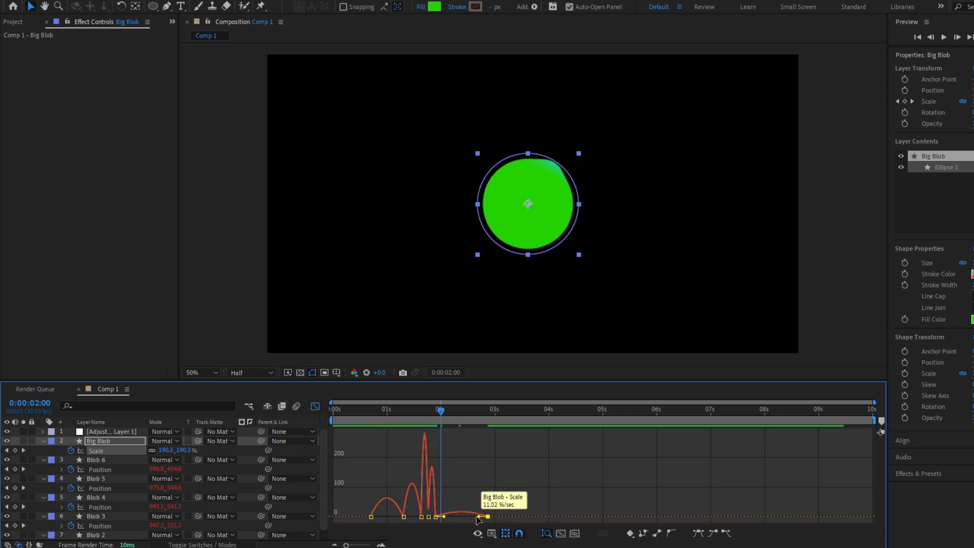
pyautogui.click(315, 406)
pyautogui.click(346, 417)
pyautogui.press('space')
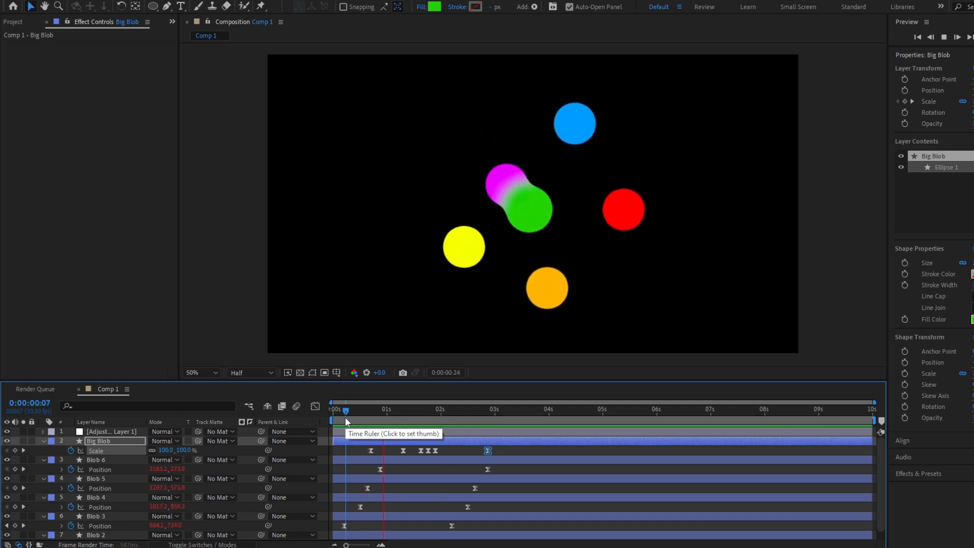
# Shift Big Blob's 125, 150, 175 and 190% scale keyframes earlier, to about 1.0, 1.4, 1.6 and 1.9 s, and preview the growth.
pyautogui.click(400, 418)
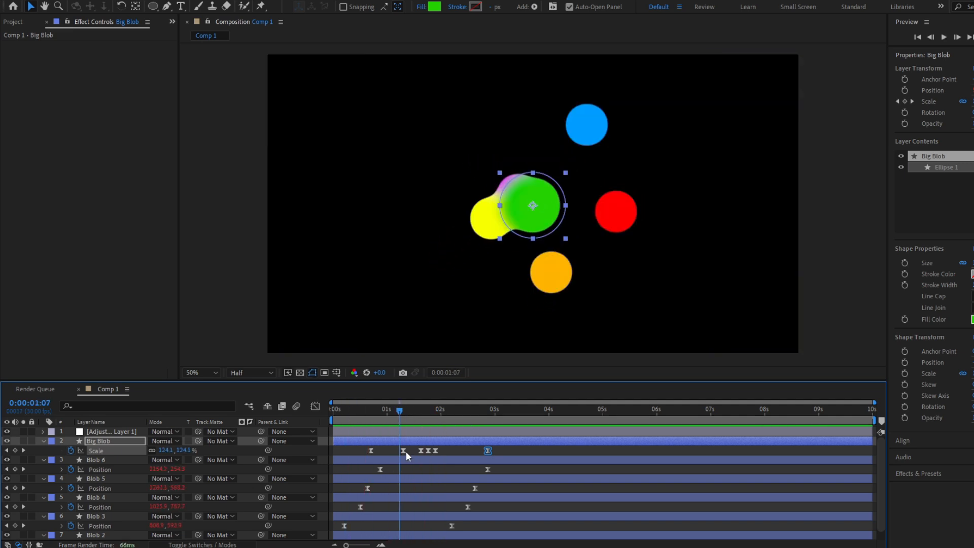
pyautogui.moveTo(403, 450)
pyautogui.mouseDown()
pyautogui.moveTo(389, 452)
pyautogui.moveTo(432, 452)
pyautogui.moveTo(418, 449)
pyautogui.mouseUp()
pyautogui.click(426, 414)
pyautogui.moveTo(425, 414); pyautogui.dragTo(444, 414)
pyautogui.click(435, 450)
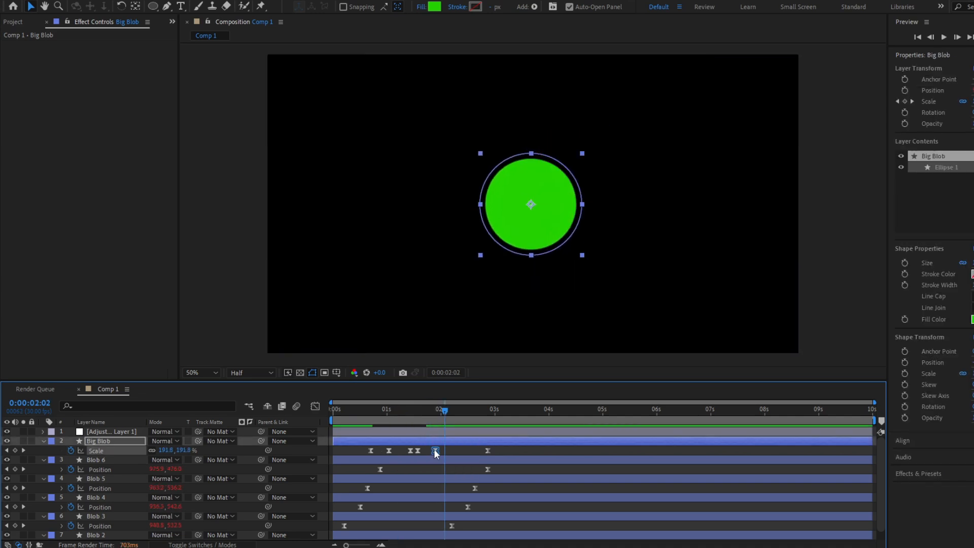
pyautogui.click(349, 445)
pyautogui.click(357, 412)
pyautogui.press('space')
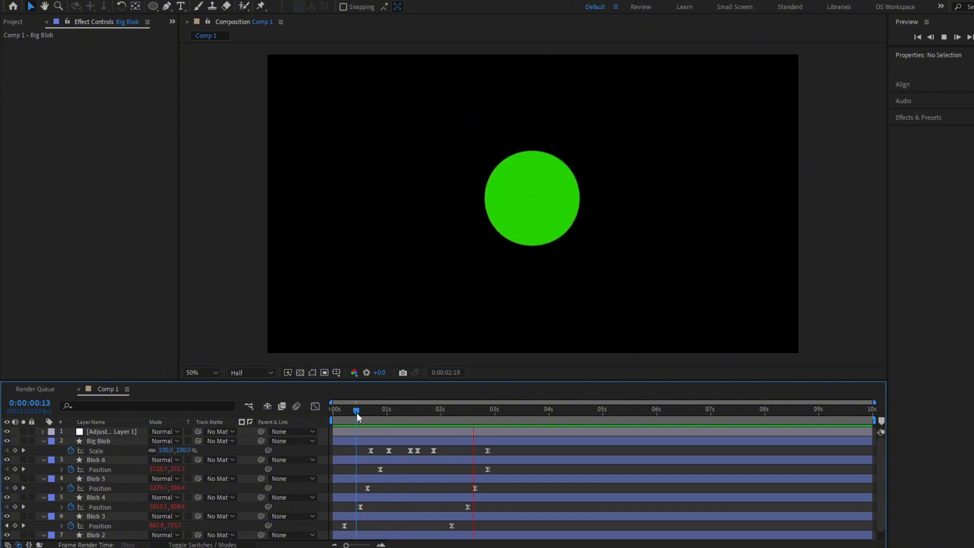
# Pull Big Blob's last scale keyframe back to about 2.5 s and preview the merge.
pyautogui.moveTo(487, 451); pyautogui.dragTo(470, 450)
pyautogui.click(384, 412)
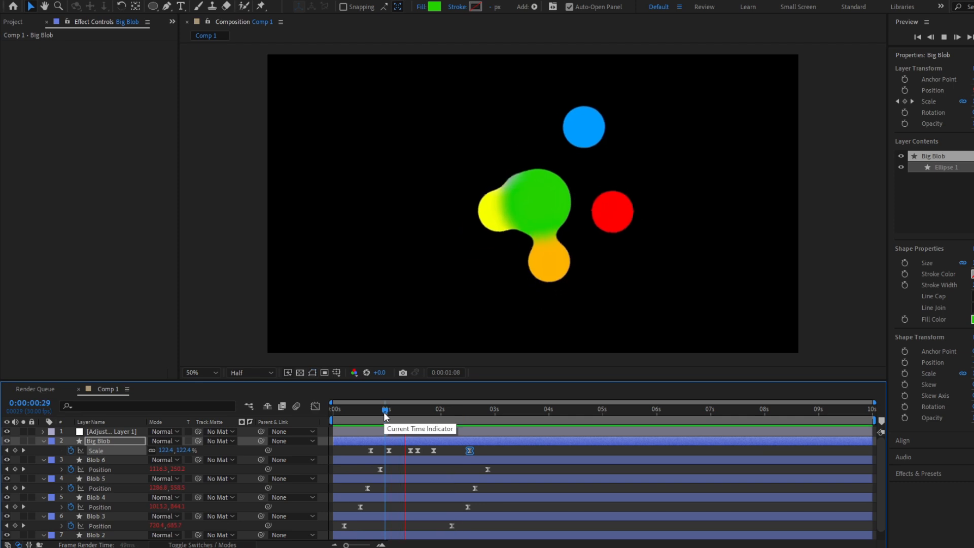
pyautogui.moveTo(384, 415)
pyautogui.mouseDown()
pyautogui.moveTo(432, 421)
pyautogui.moveTo(375, 420)
pyautogui.mouseUp()
pyautogui.click(458, 452)
# Apply the Turbulent Displace effect to Big Blob and show its merged shape at 0:00:02:26.
pyautogui.click(382, 439)
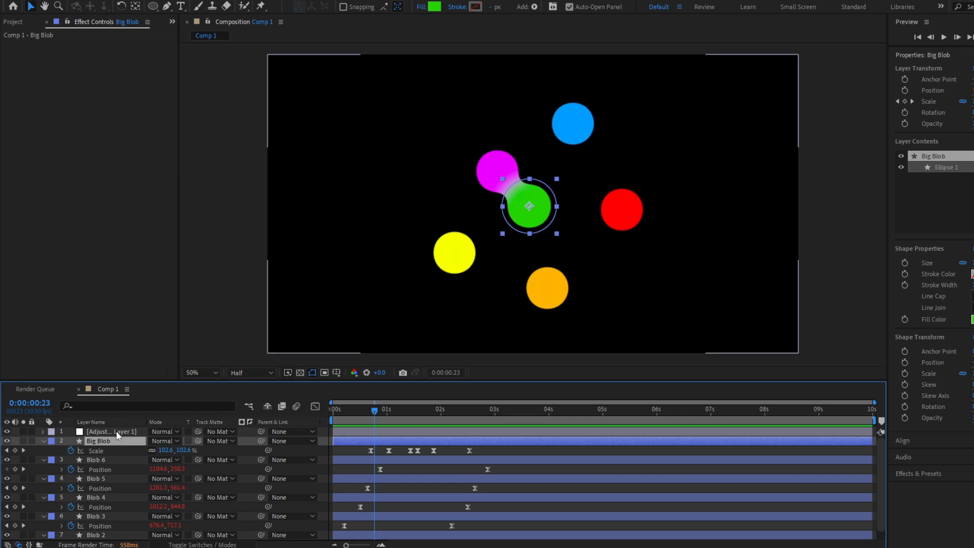
pyautogui.hotkey('ctrl', 'space')
pyautogui.write('turbul')
pyautogui.press('Return')
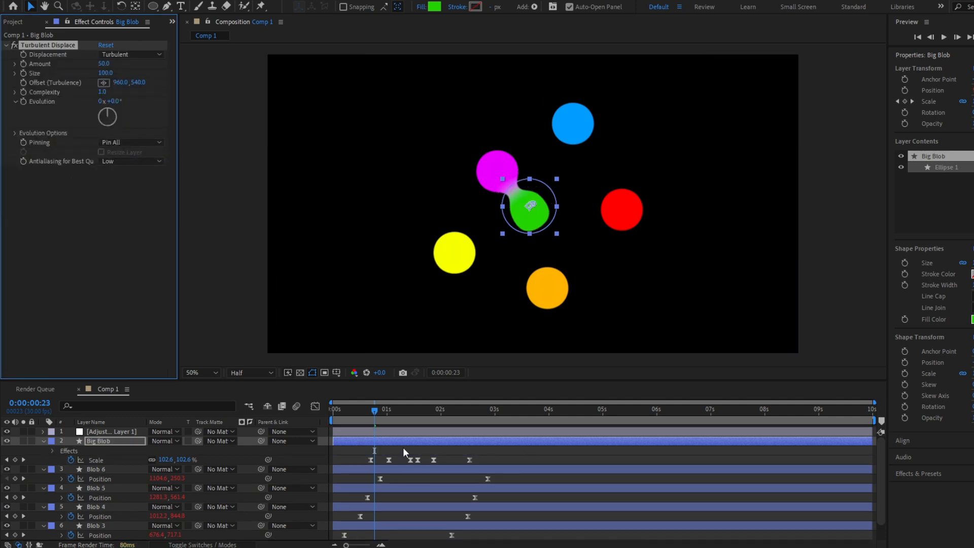
pyautogui.moveTo(403, 415); pyautogui.dragTo(487, 416)
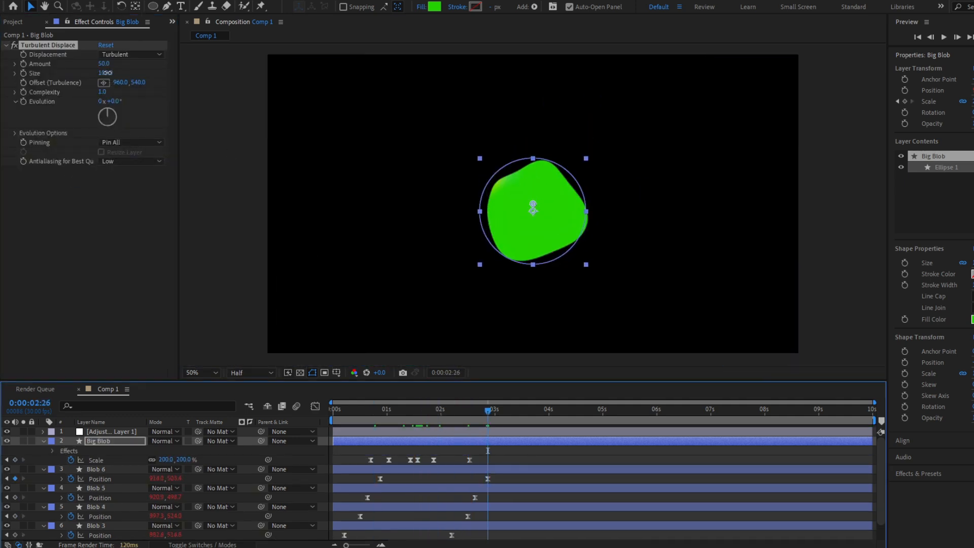
# Set Turbulent Displace's Size to 50, drive its Evolution with the expression time*300 and preview the wobble.
pyautogui.moveTo(104, 72); pyautogui.dragTo(89, 77)
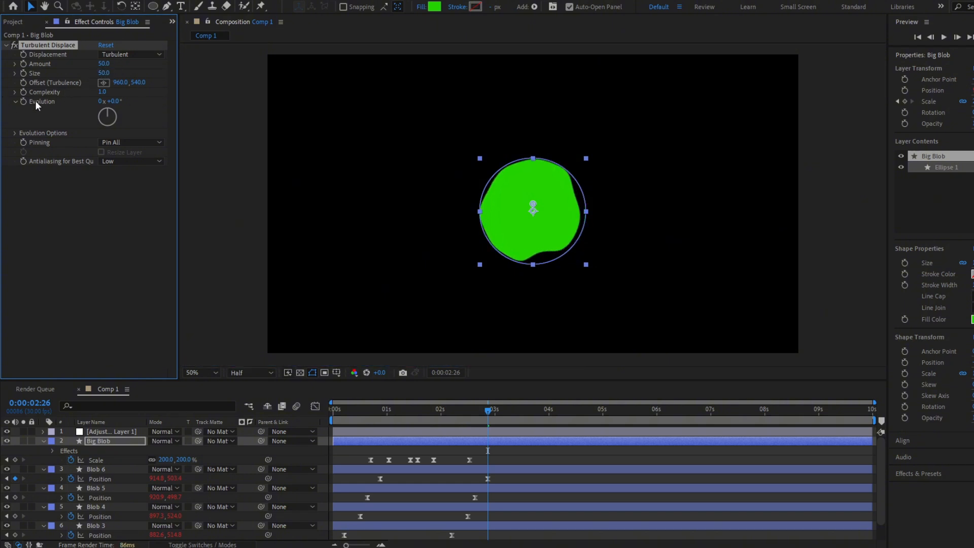
pyautogui.keyDown('alt'); pyautogui.click(23, 102); pyautogui.keyUp('alt')
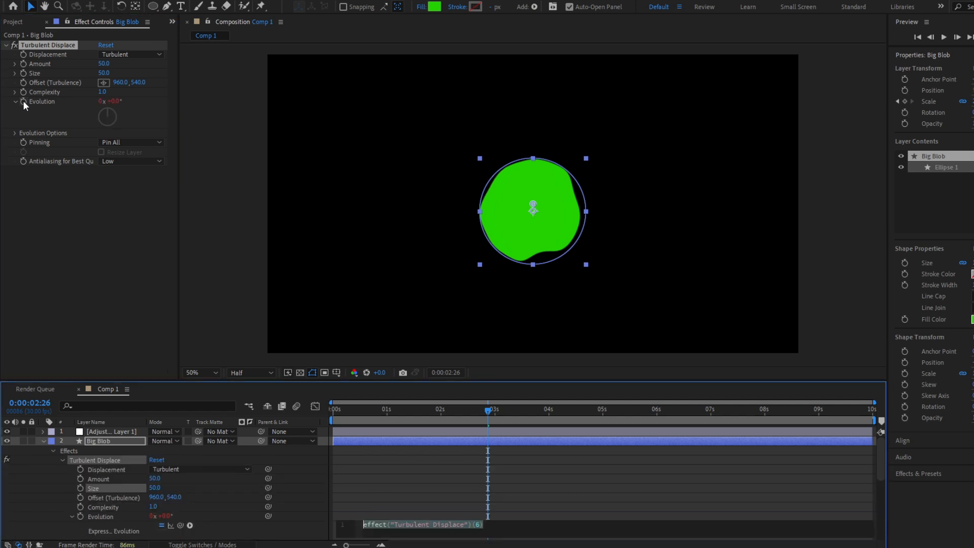
pyautogui.write('time*300')
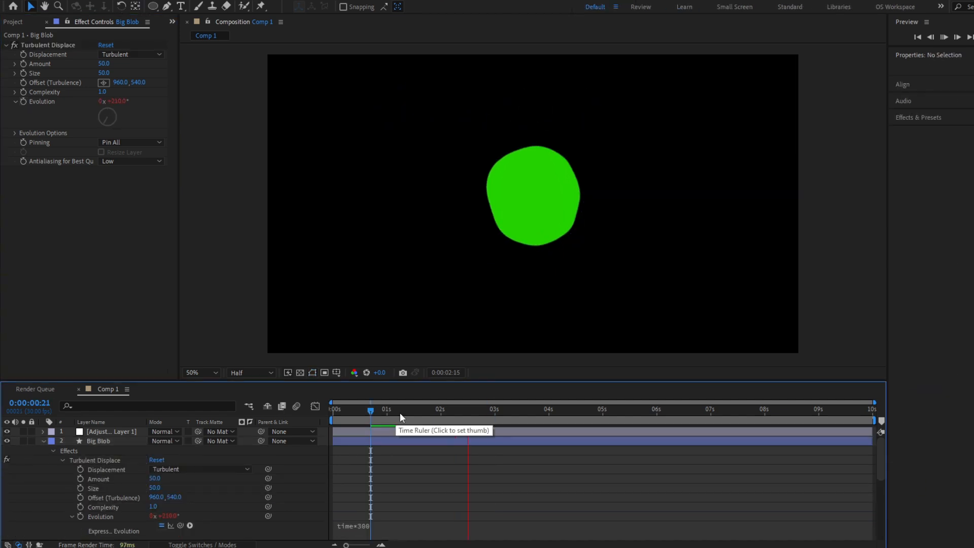
pyautogui.moveTo(400, 413); pyautogui.dragTo(419, 418)
# Keyframe Big Blob's Turbulent Displace Amount at 0 on 0:00:00:21, aligned with the first scale keyframe.
pyautogui.click(23, 64)
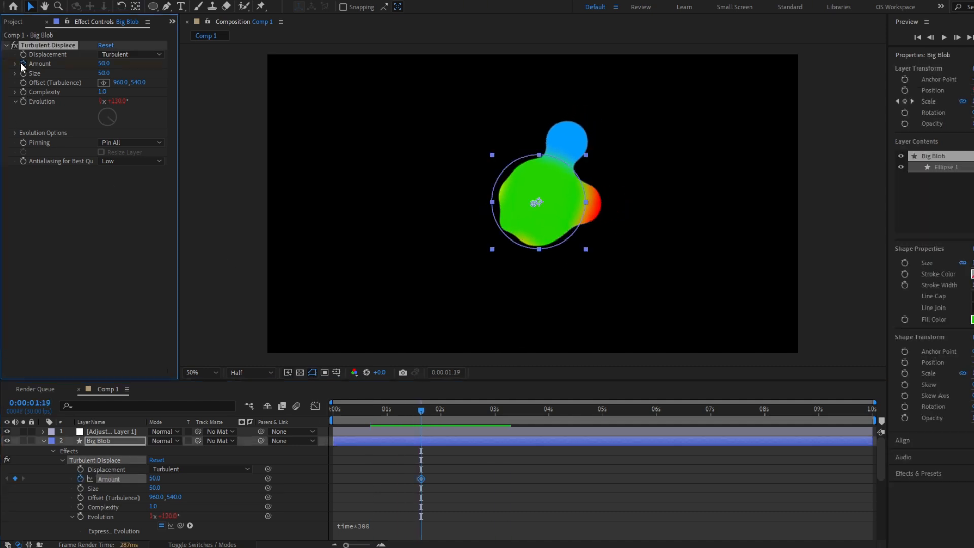
pyautogui.press('u')
pyautogui.moveTo(370, 423); pyautogui.dragTo(371, 426)
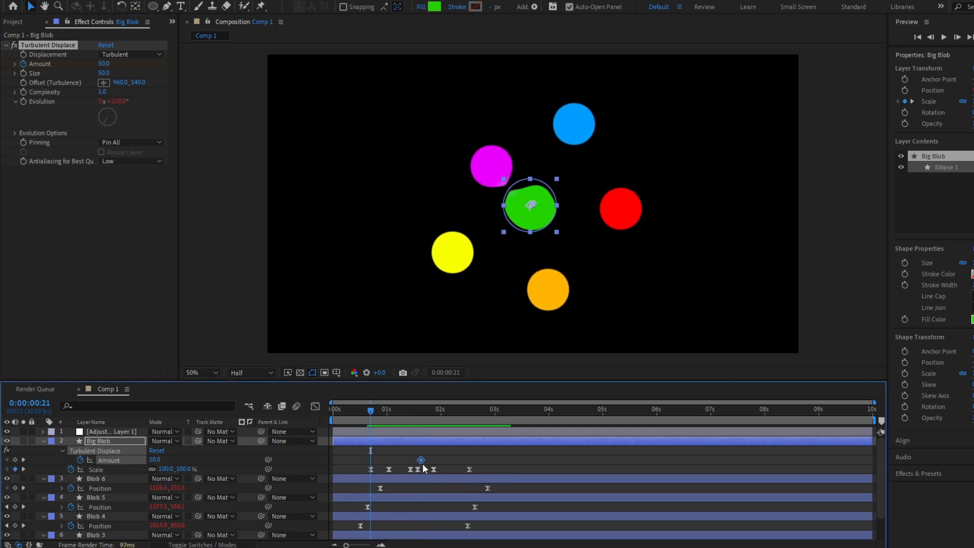
pyautogui.moveTo(421, 459); pyautogui.dragTo(371, 459)
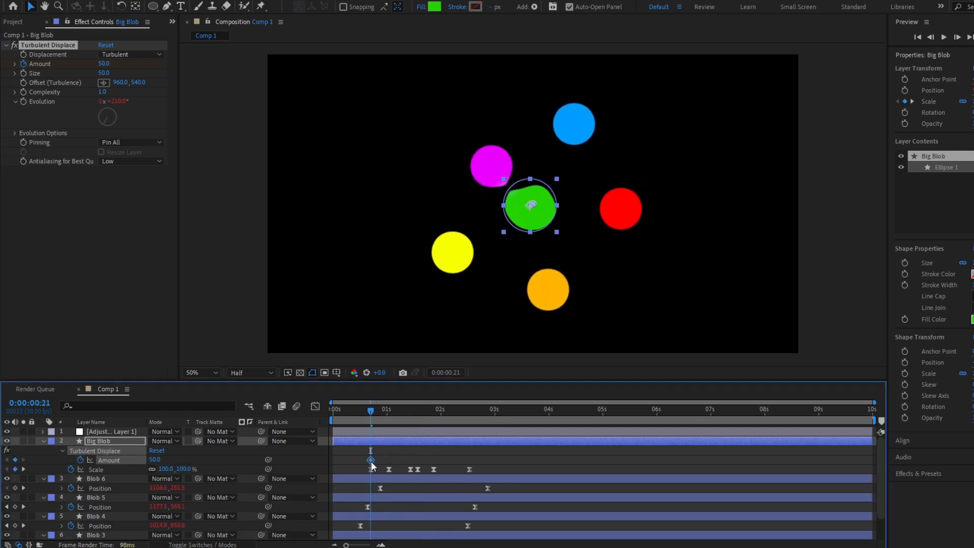
pyautogui.click(153, 459)
pyautogui.write('0')
pyautogui.press('Return')
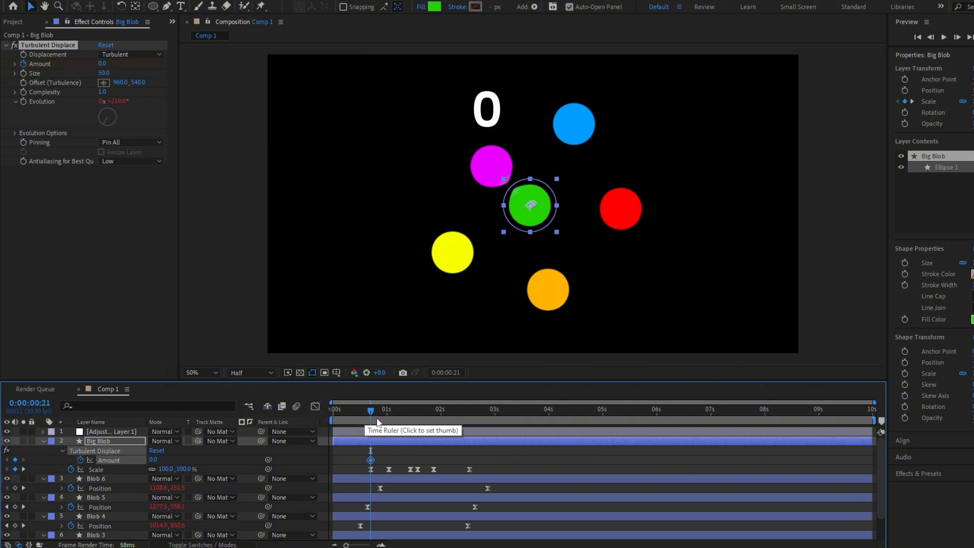
# Set Big Blob's Turbulent Displace Amount to 40 at 0:00:01:09.
pyautogui.moveTo(377, 420); pyautogui.dragTo(404, 419)
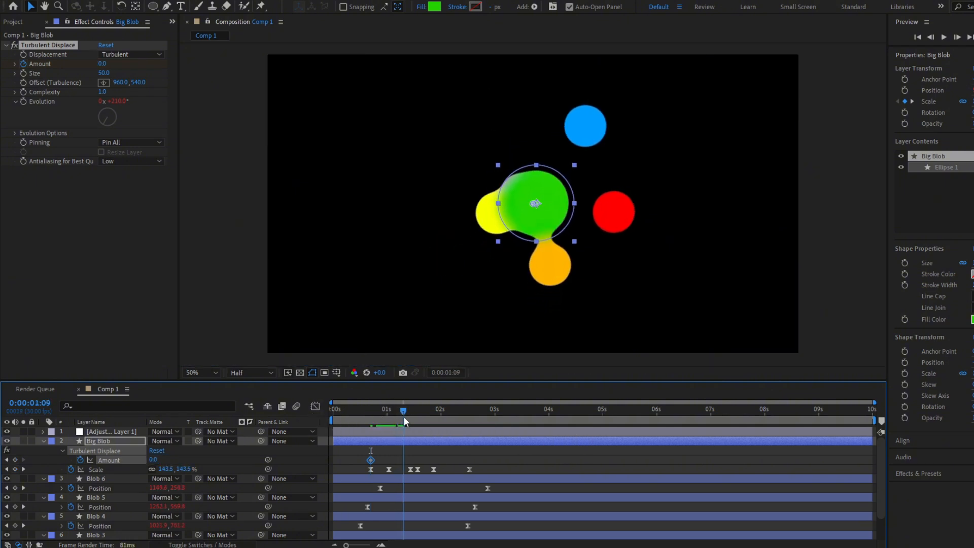
pyautogui.click(153, 459)
pyautogui.write('54')
pyautogui.press('Return')
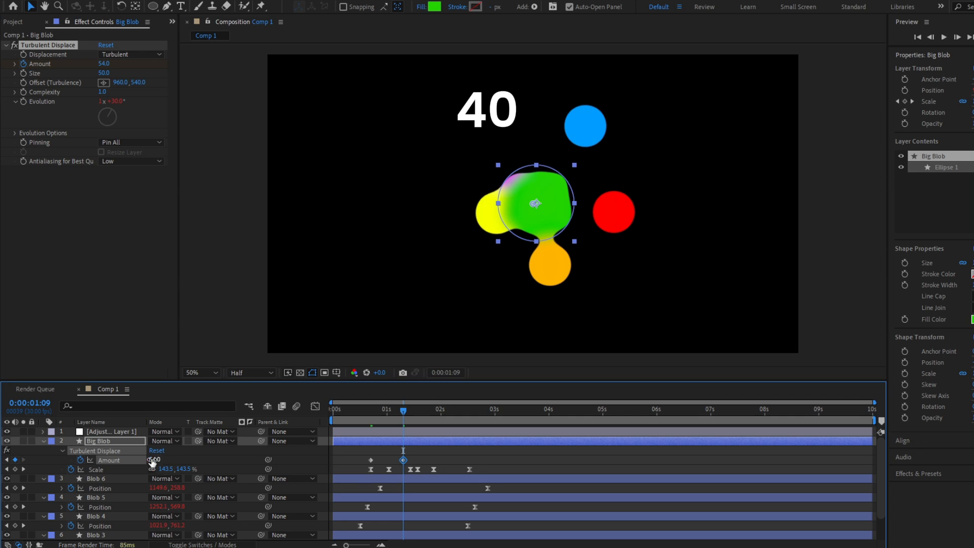
pyautogui.click(153, 459)
pyautogui.write('40')
pyautogui.press('Return')
# Hold the Turbulent Displace Amount at 40 with a keyframe at 0:00:02:00 and set it to 0 at 0:00:02:24.
pyautogui.click(441, 415)
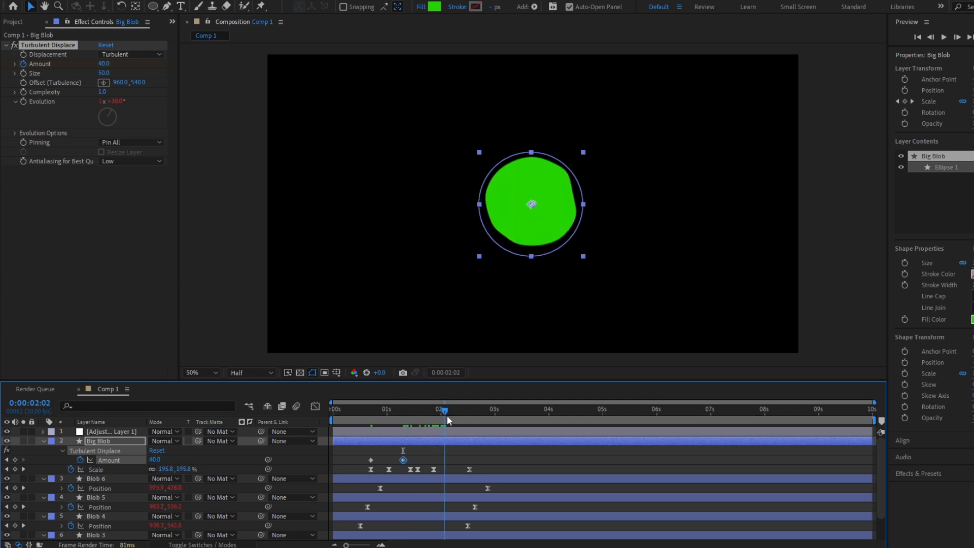
pyautogui.click(16, 460)
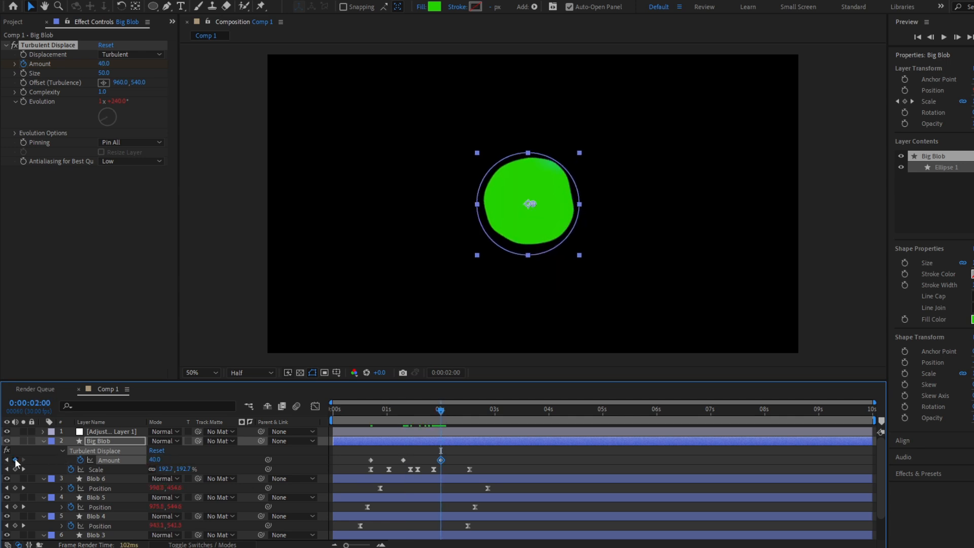
pyautogui.moveTo(441, 411); pyautogui.dragTo(483, 412)
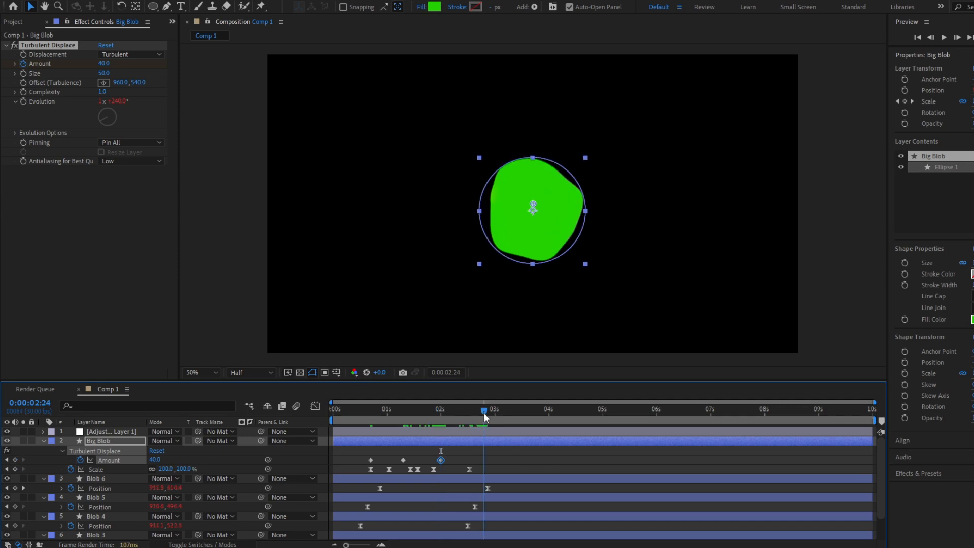
pyautogui.click(155, 459)
pyautogui.write('0')
pyautogui.press('Return')
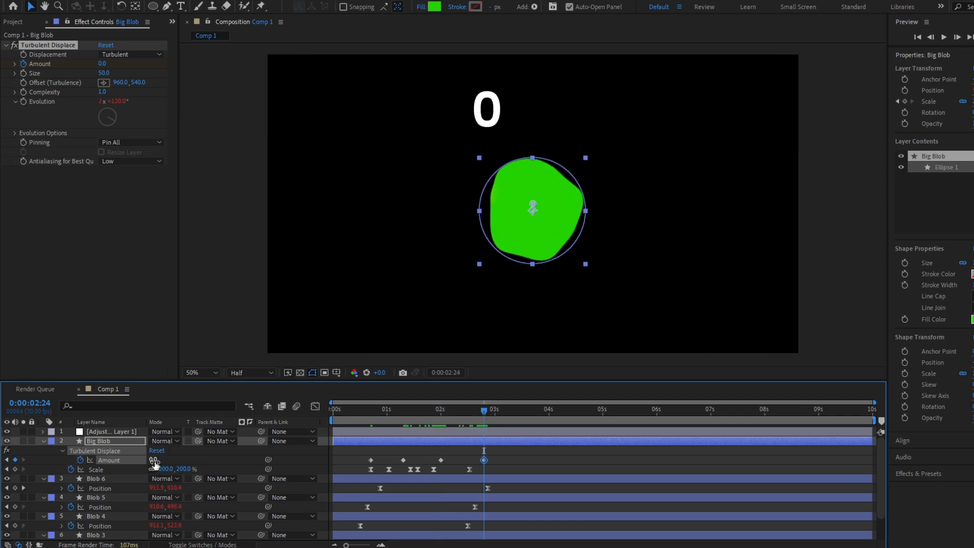
# Apply Easy Ease to all of Big Blob's Turbulent Displace Amount keyframes and return to the start of the timeline.
pyautogui.moveTo(491, 464); pyautogui.dragTo(355, 459)
pyautogui.press('F9')
pyautogui.click(354, 459)
pyautogui.moveTo(346, 413); pyautogui.dragTo(298, 415)
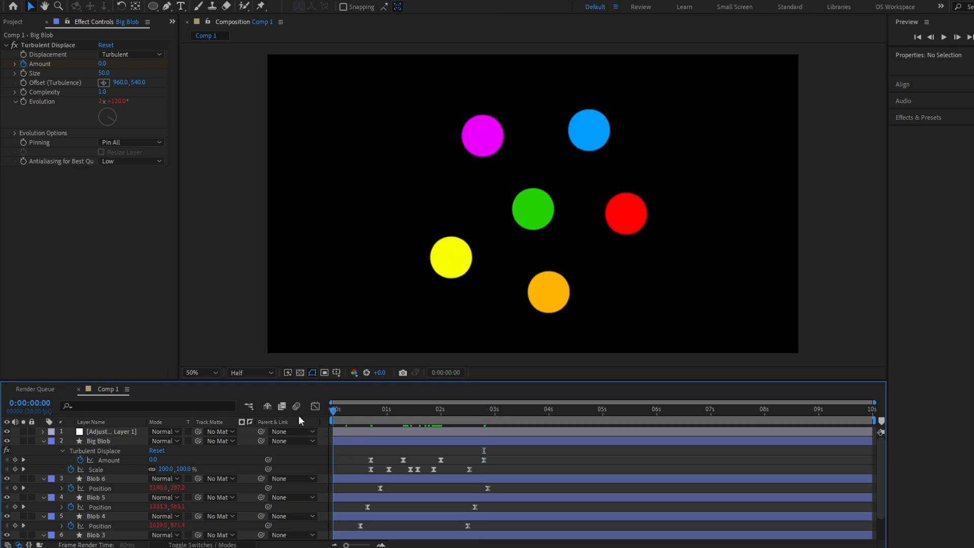
# Move the last Turbulent Displace Amount keyframe to 0:00:03:14 and reshape its easing curve in the graph.
pyautogui.click(472, 412)
pyautogui.moveTo(483, 460); pyautogui.dragTo(521, 460)
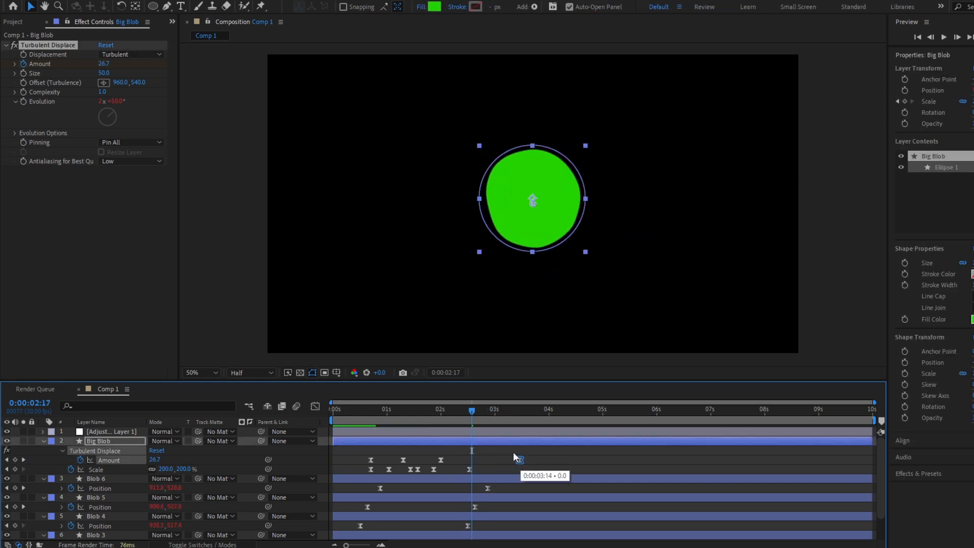
pyautogui.click(315, 406)
pyautogui.moveTo(508, 493); pyautogui.dragTo(491, 492)
pyautogui.click(311, 405)
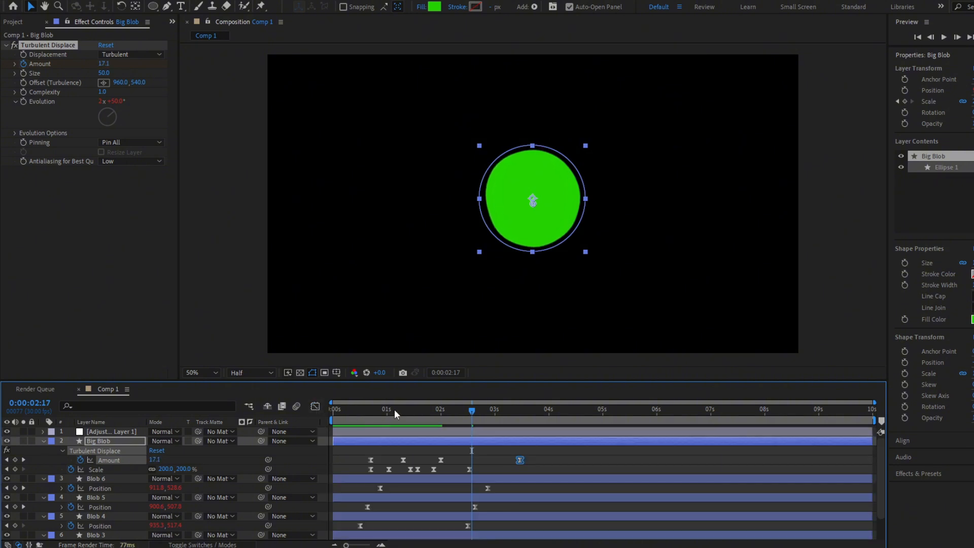
# Add a Slider Control effect to Big Blob.
pyautogui.moveTo(394, 410); pyautogui.dragTo(334, 412)
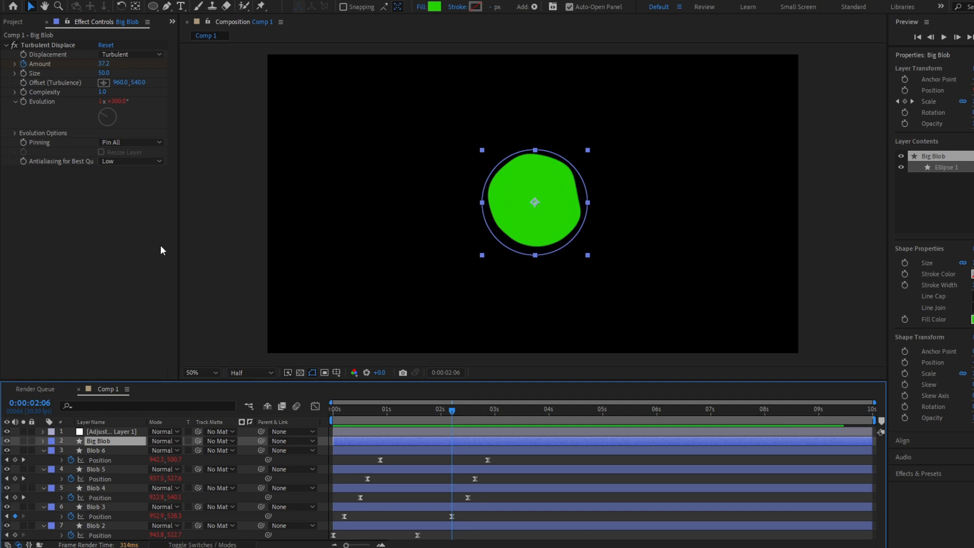
pyautogui.hotkey('ctrl', 'space')
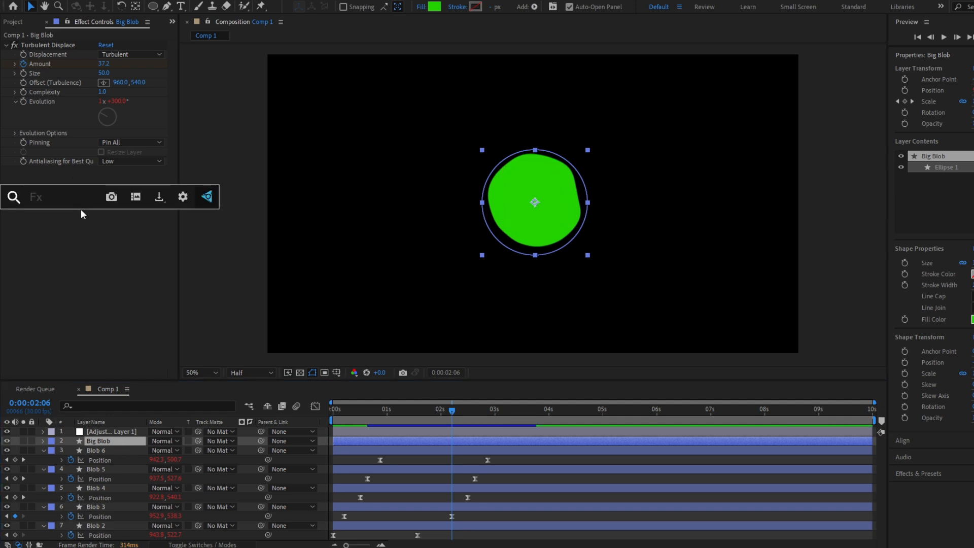
pyautogui.write('slider')
pyautogui.press('Return')
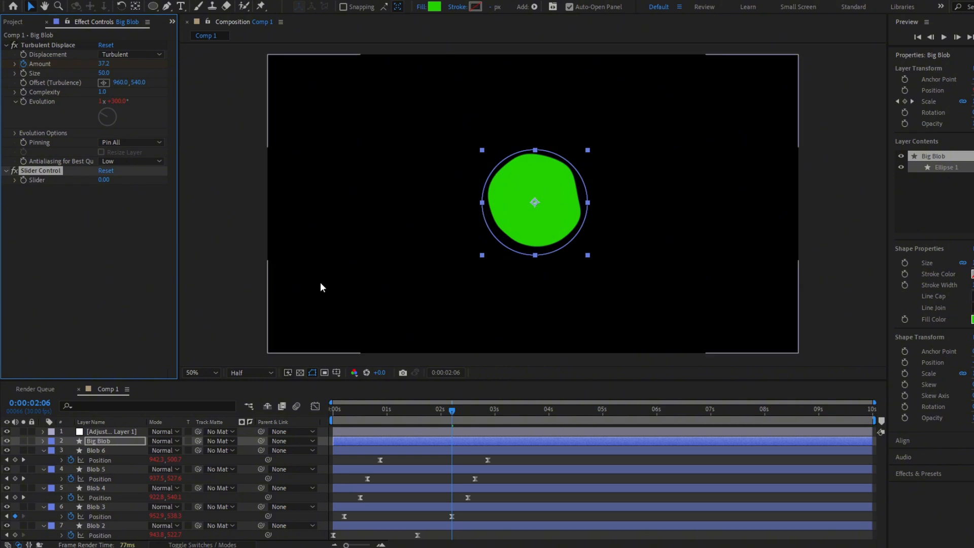
# Replace the amplitude in Big Blob's Position wiggle expression with a link to the Slider Control's Slider value, keeping the frequency at 2.
pyautogui.press('p')
pyautogui.click(62, 450)
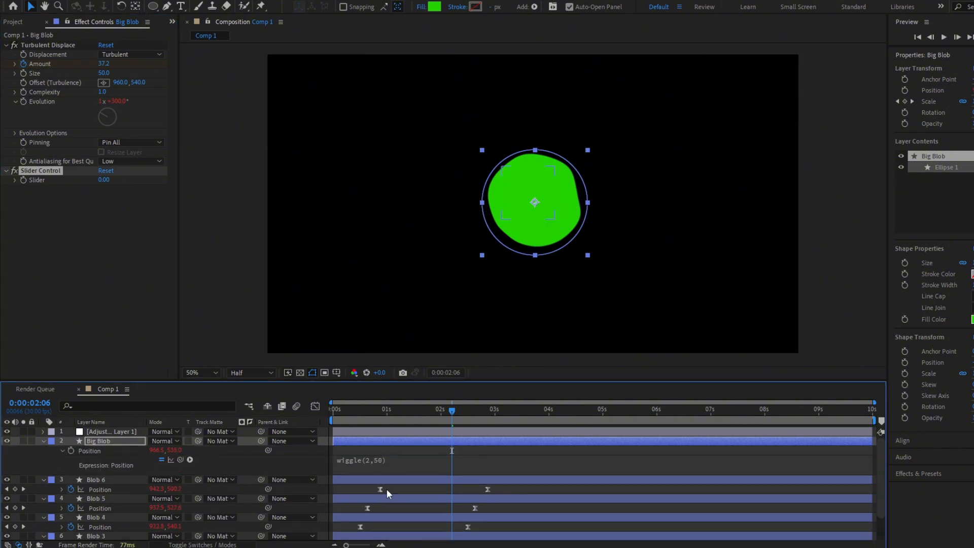
pyautogui.click(372, 462)
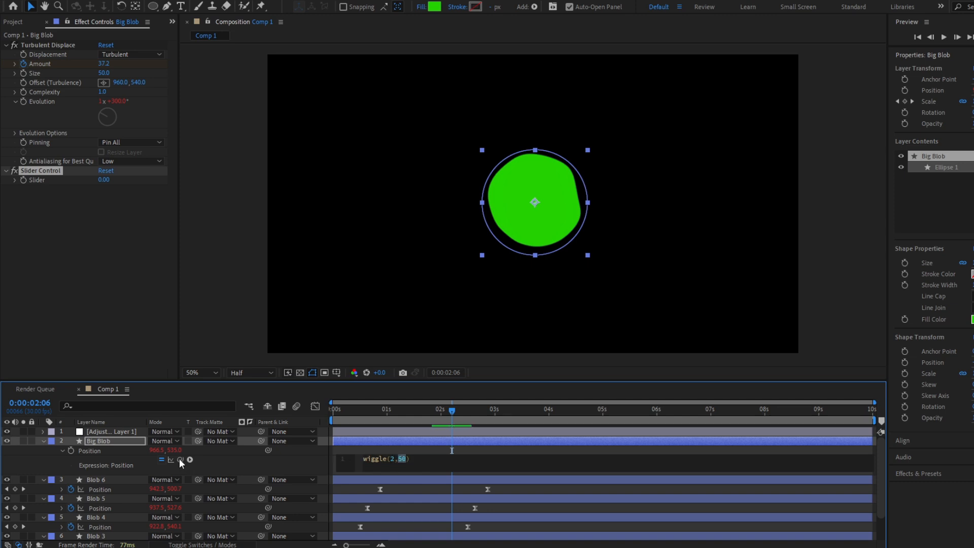
pyautogui.moveTo(181, 458); pyautogui.dragTo(40, 180)
pyautogui.click(479, 448)
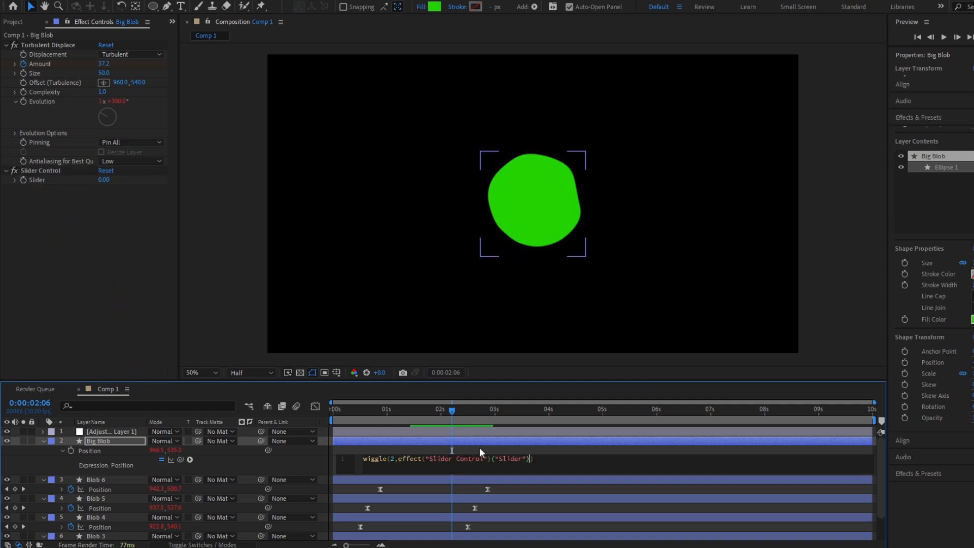
pyautogui.click(473, 442)
# Keyframe Big Blob's Slider at 50 at 0:00:02:00.
pyautogui.press('u')
pyautogui.moveTo(428, 417)
pyautogui.mouseDown()
pyautogui.moveTo(415, 422)
pyautogui.moveTo(440, 419)
pyautogui.mouseUp()
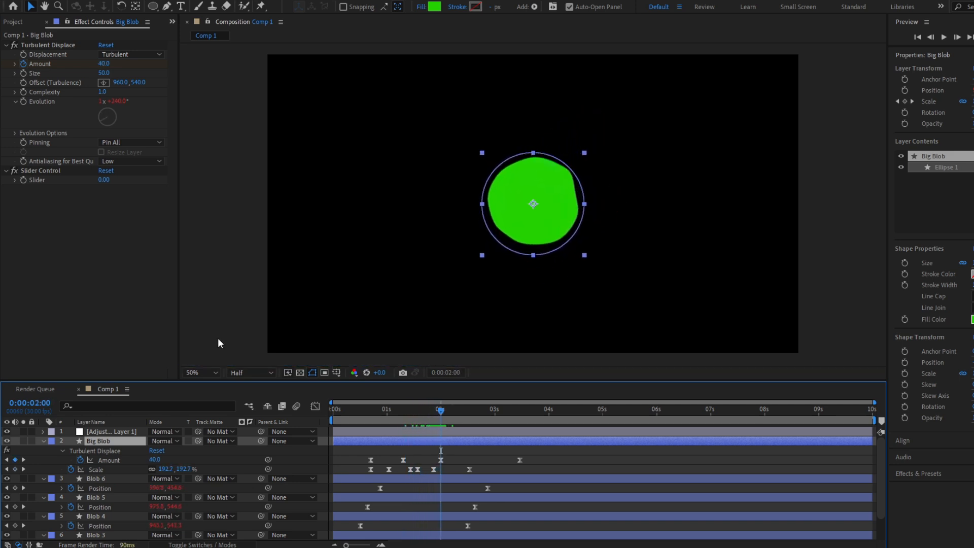
pyautogui.click(21, 179)
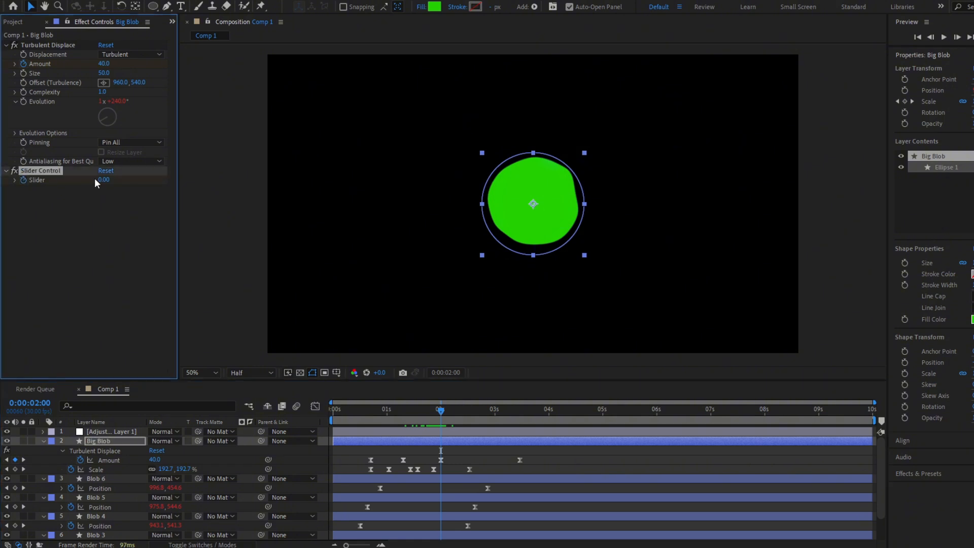
pyautogui.click(100, 180)
pyautogui.write('50')
pyautogui.press('Return')
# Set Big Blob's Slider to 0 at 0:00:03:14.
pyautogui.moveTo(440, 411); pyautogui.dragTo(518, 415)
pyautogui.click(110, 180)
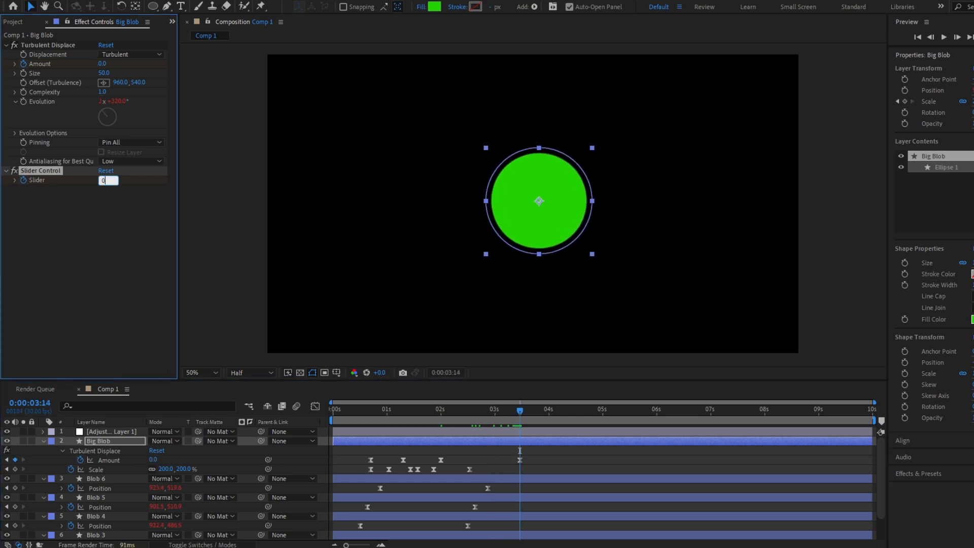
pyautogui.write('0')
pyautogui.press('Return')
# Easy Ease the Slider keyframes, with the last one moved past 0:00:03:14 and its incoming influence stretched to about 68% in the speed graph.
pyautogui.moveTo(535, 467); pyautogui.dragTo(422, 475)
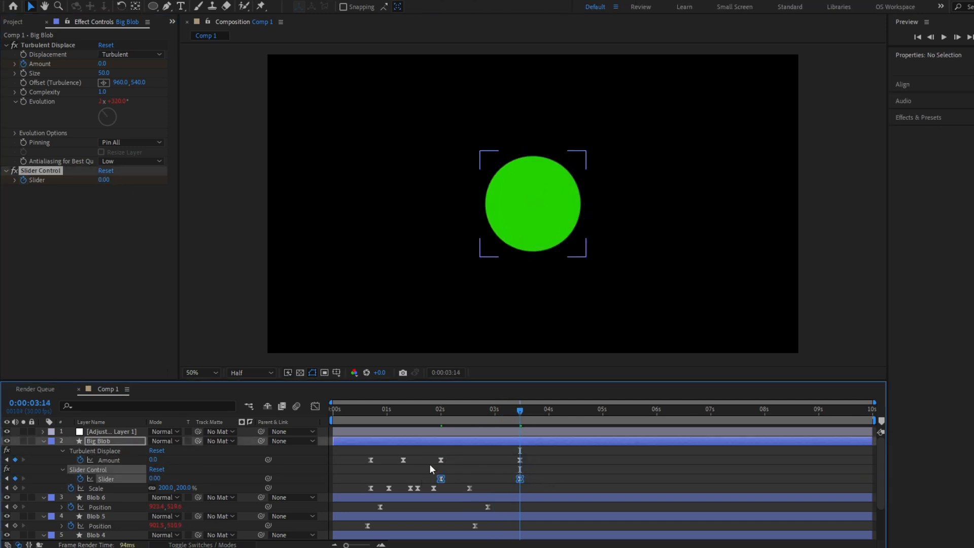
pyautogui.click(430, 465)
pyautogui.click(418, 412)
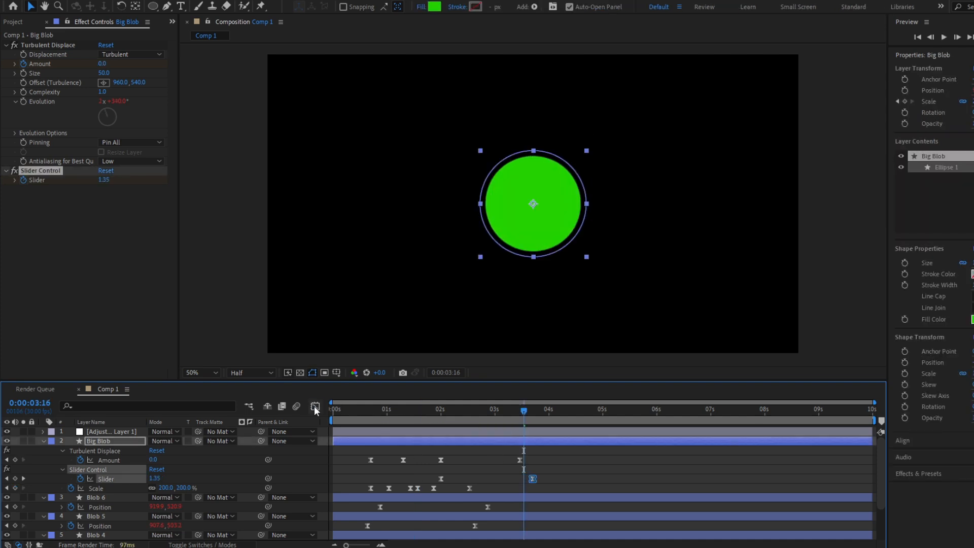
pyautogui.click(315, 406)
pyautogui.moveTo(509, 436); pyautogui.dragTo(500, 437)
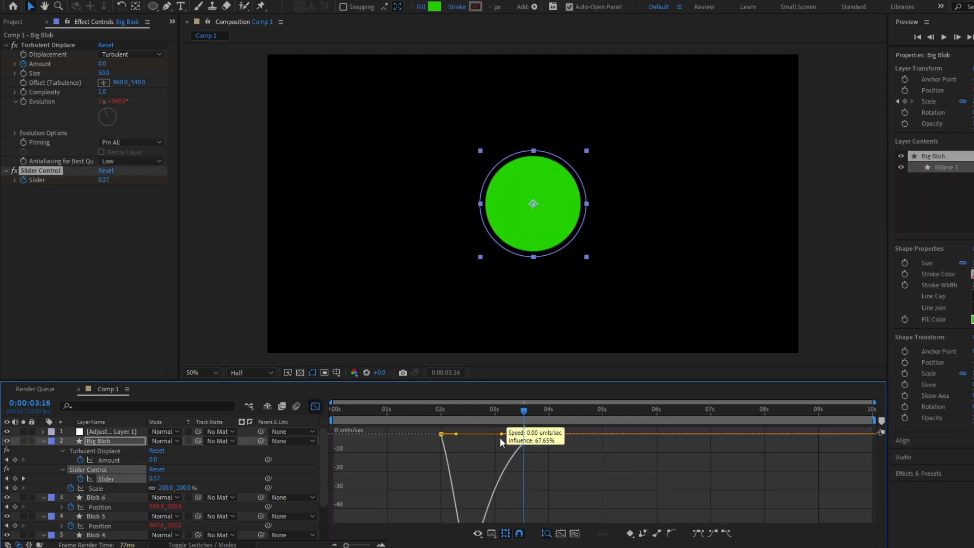
pyautogui.click(315, 406)
pyautogui.click(334, 410)
pyautogui.press('space')
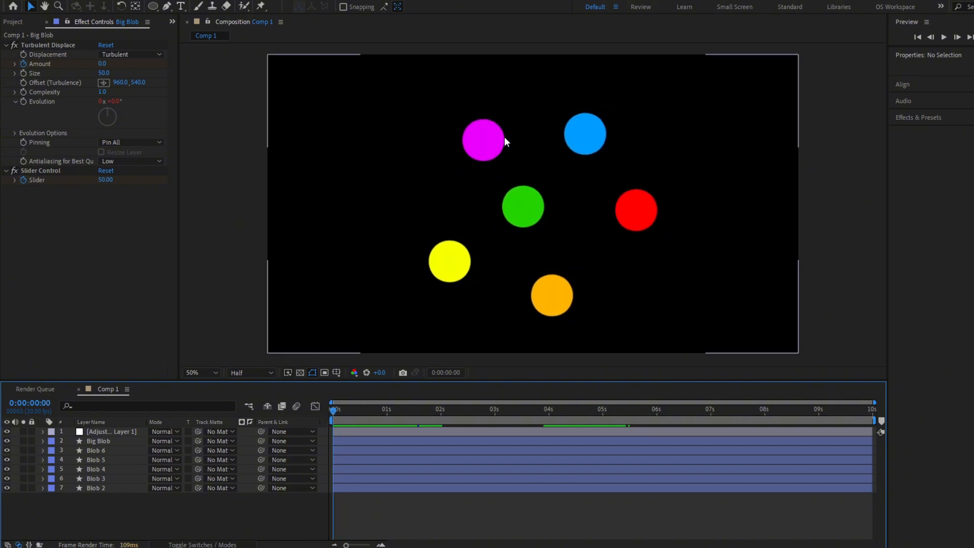
# Add an Inner Shadow layer style to Blob 2.
pyautogui.click(119, 490)
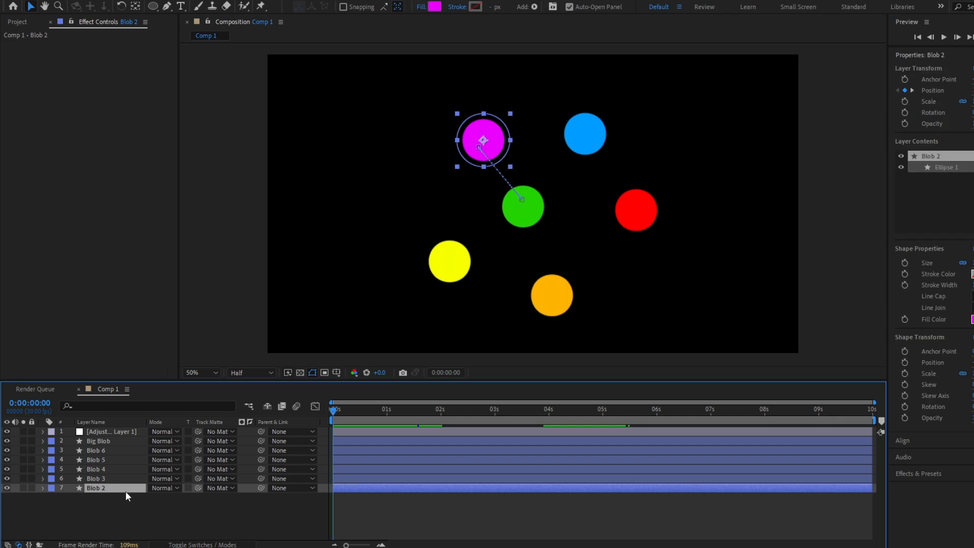
pyautogui.rightClick(113, 486)
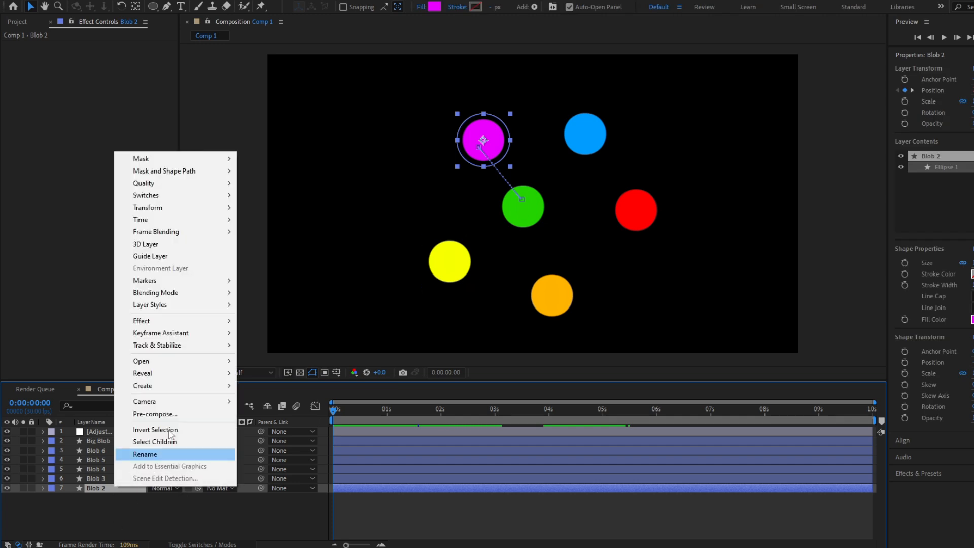
pyautogui.moveTo(204, 310)
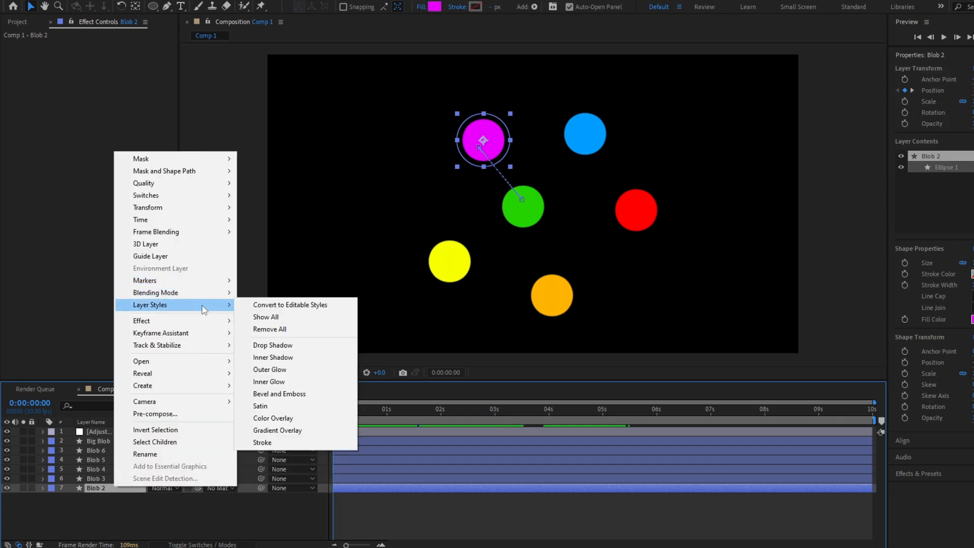
pyautogui.click(273, 357)
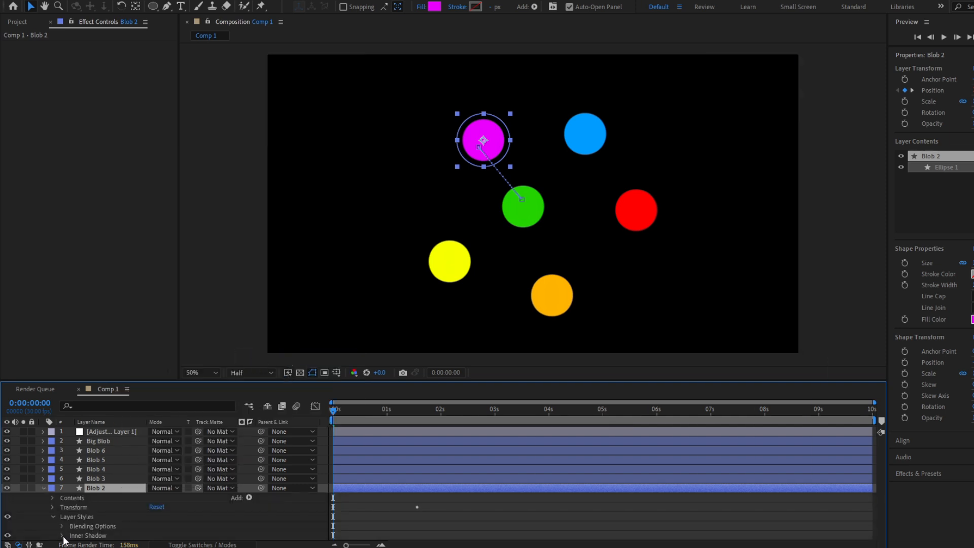
# Set Blob 2's Inner Shadow to an angle of 306°, a distance of 52, size 0 and 78% opacity.
pyautogui.scroll(-4, 98, 490)
pyautogui.scroll(1, 460, 131)
pyautogui.moveTo(459, 131); pyautogui.dragTo(490, 228)
pyautogui.scroll(1, 485, 218)
pyautogui.moveTo(378, 180); pyautogui.dragTo(422, 207)
pyautogui.moveTo(157, 507); pyautogui.dragTo(231, 496)
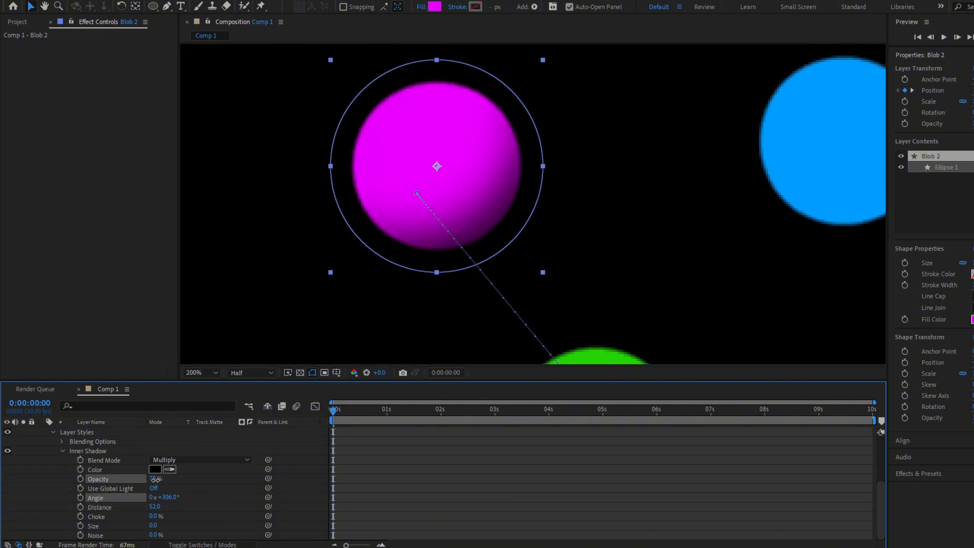
# Copy Blob 2's Inner Shadow to Big Blob and Blobs 3 to 6, and preview the animation from the start.
pyautogui.scroll(1, 93, 481)
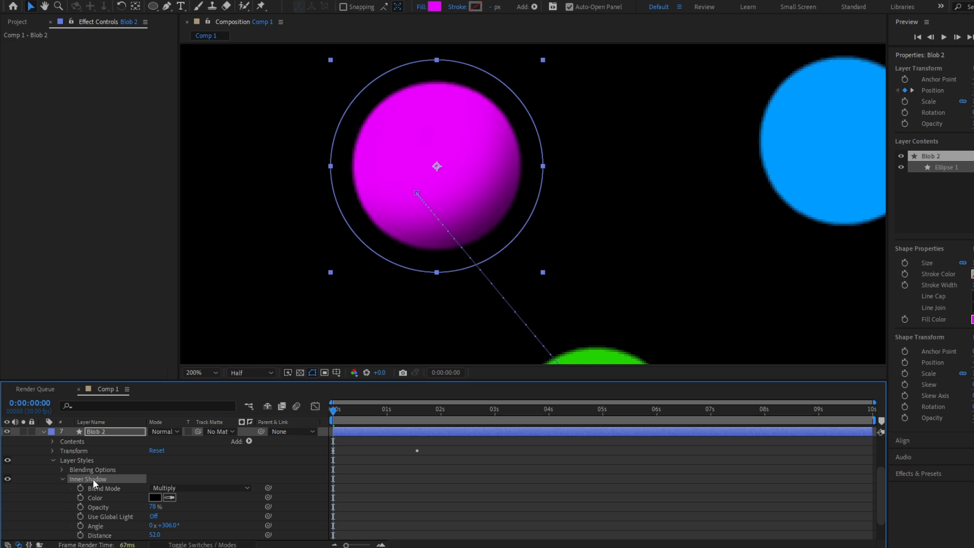
pyautogui.press('p')
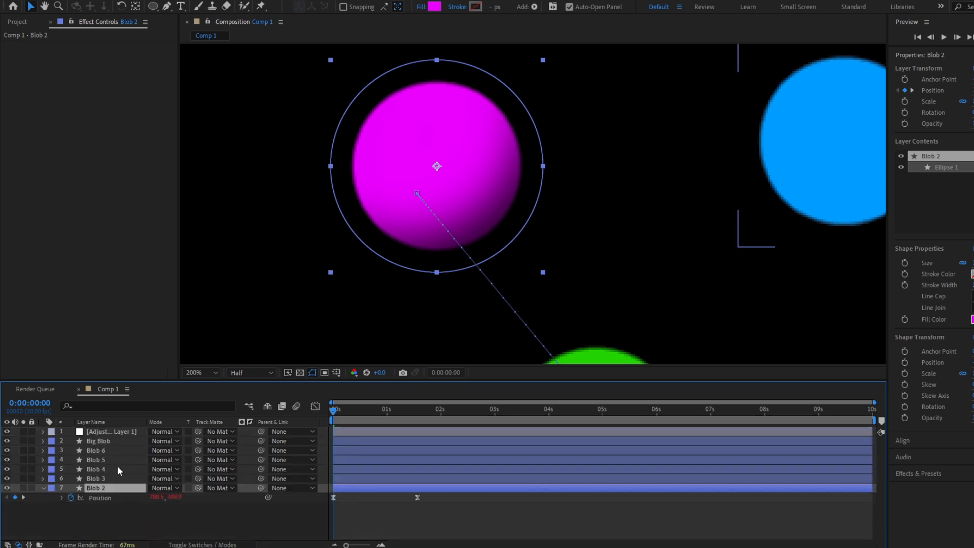
pyautogui.click(112, 479)
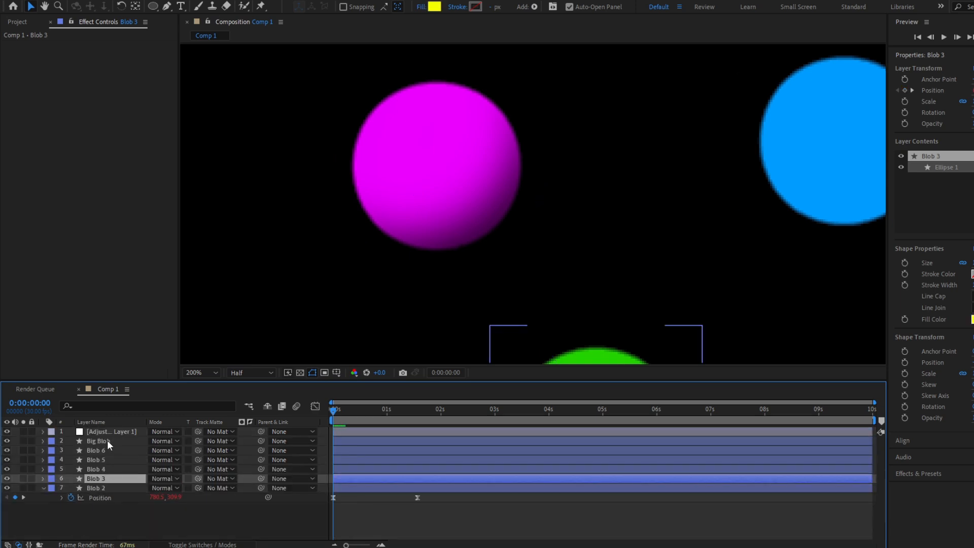
pyautogui.keyDown('shift'); pyautogui.click(107, 439); pyautogui.keyUp('shift')
pyautogui.scroll(-3, 456, 264)
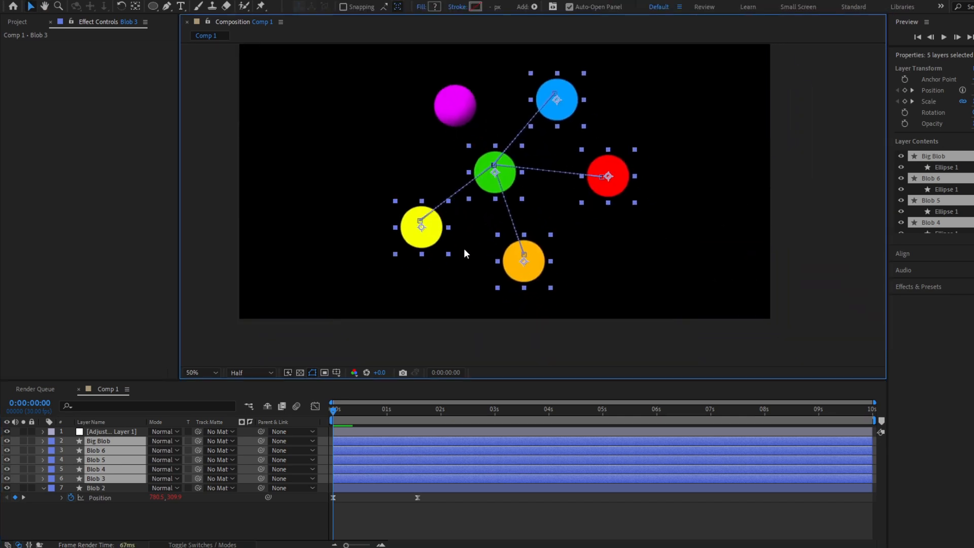
pyautogui.press('u')
pyautogui.hotkey('ctrl', 'shift', 'a')
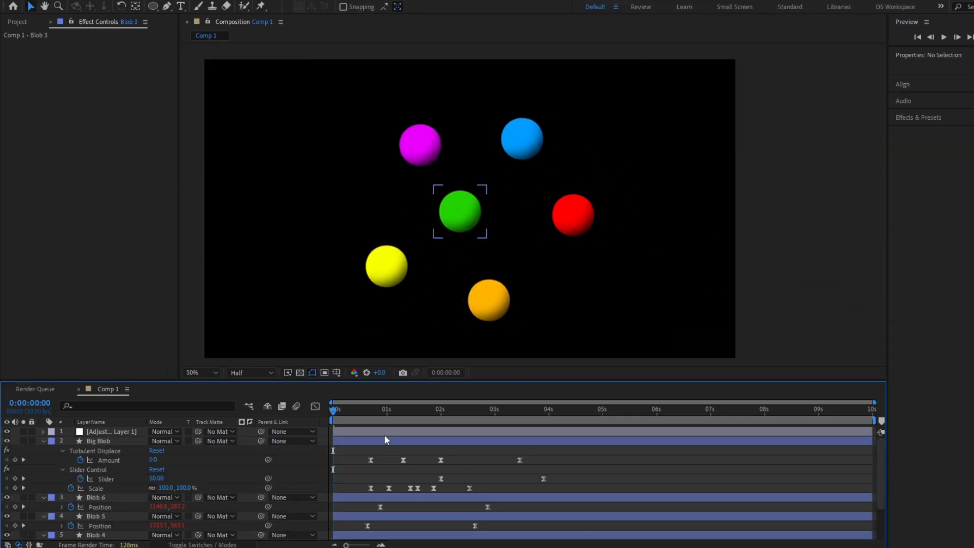
pyautogui.press('u')
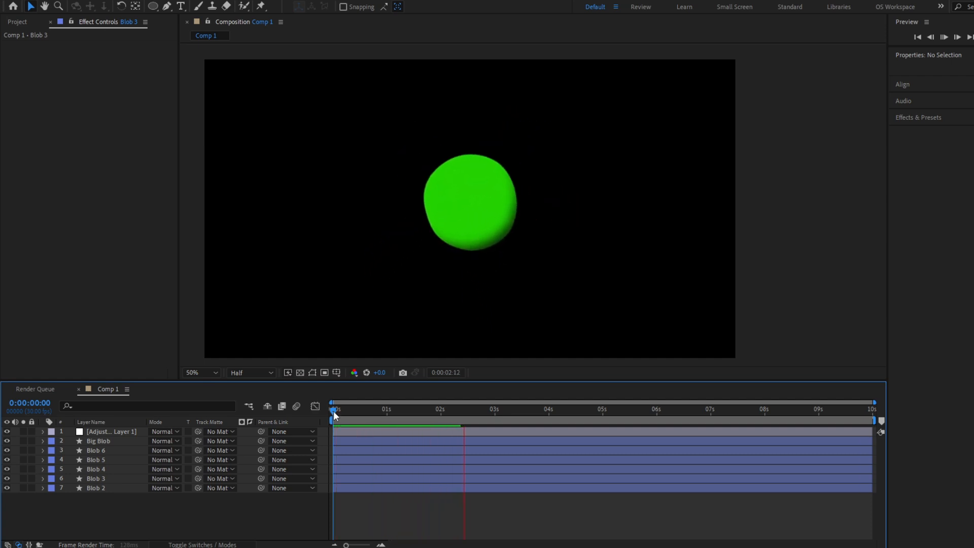
pyautogui.click(333, 411)
pyautogui.click(111, 460)
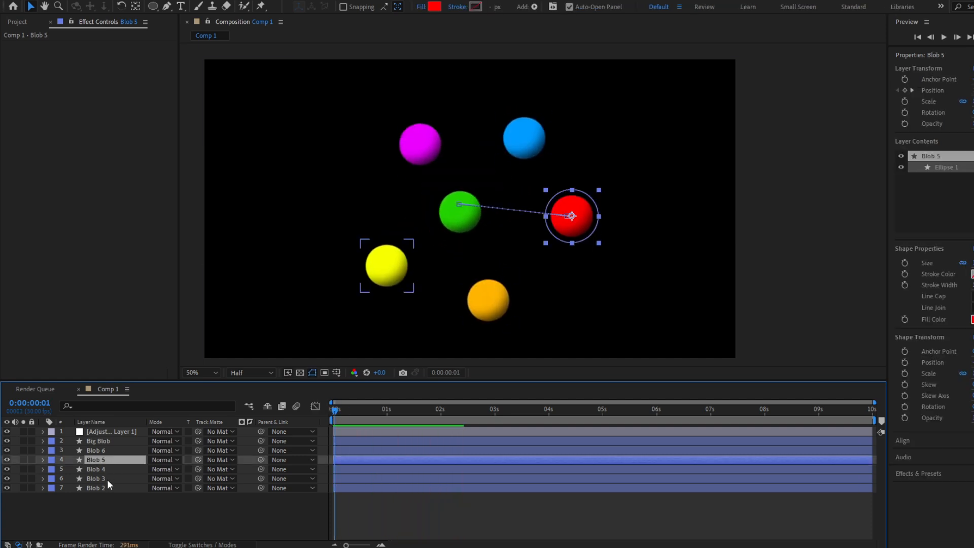
pyautogui.click(108, 479)
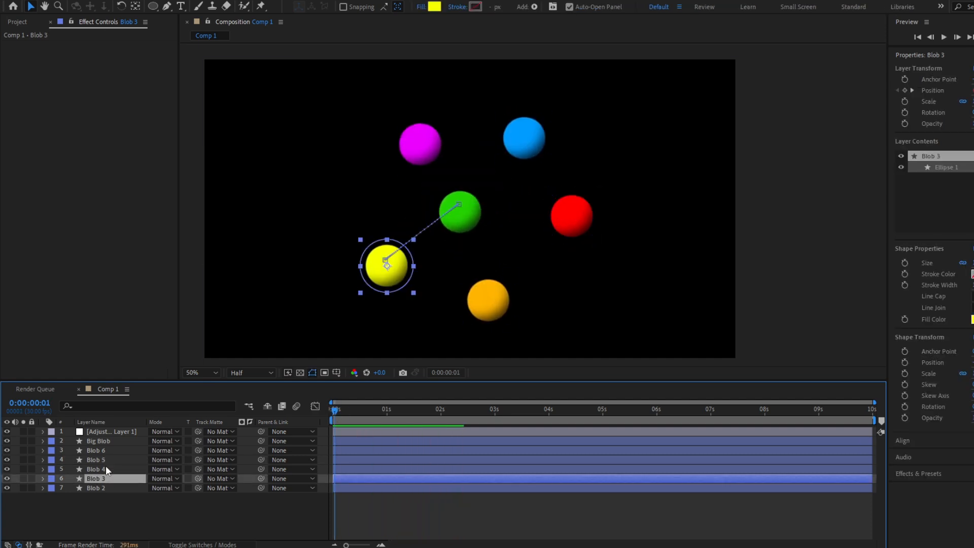
pyautogui.click(104, 460)
pyautogui.click(99, 441)
pyautogui.click(99, 432)
# Change Big Blob's fill from a solid colour to a linear gradient.
pyautogui.click(99, 440)
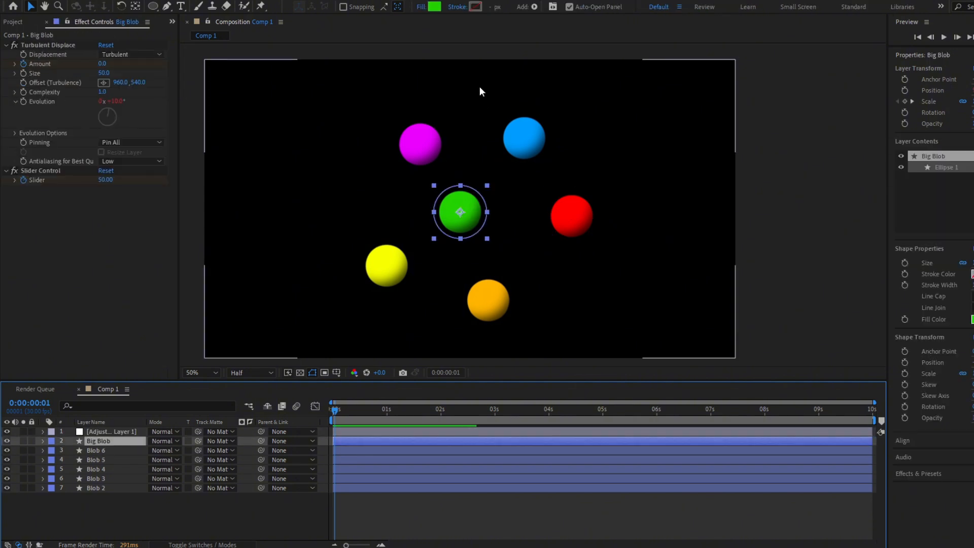
pyautogui.click(421, 10)
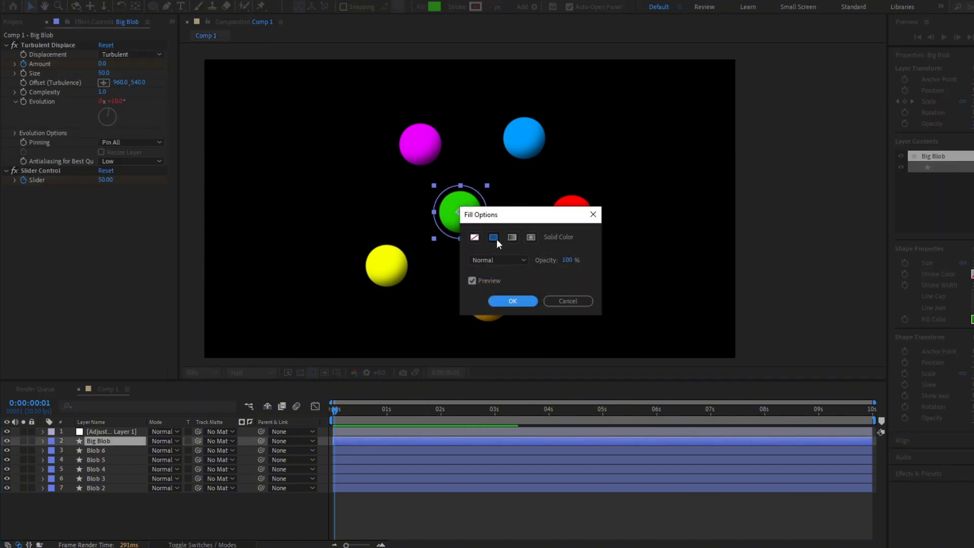
pyautogui.click(511, 238)
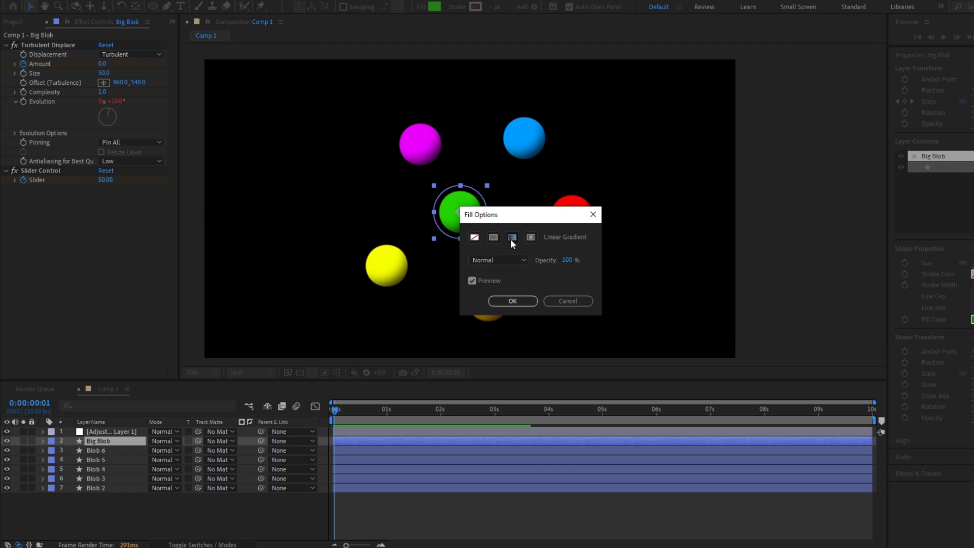
pyautogui.click(512, 301)
# Colour Big Blob's gradient from pink to orange with its start point shifted slightly, and preview the animation.
pyautogui.click(435, 7)
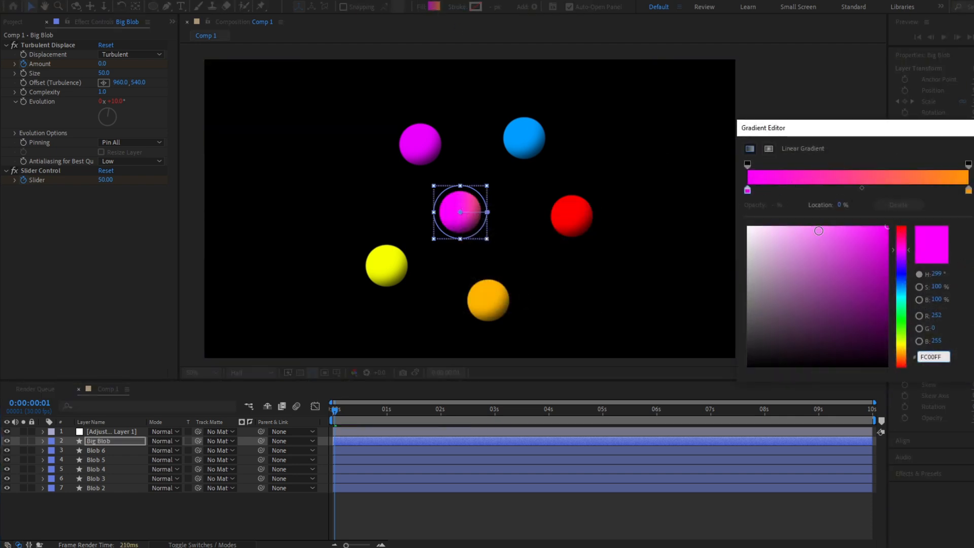
pyautogui.click(968, 190)
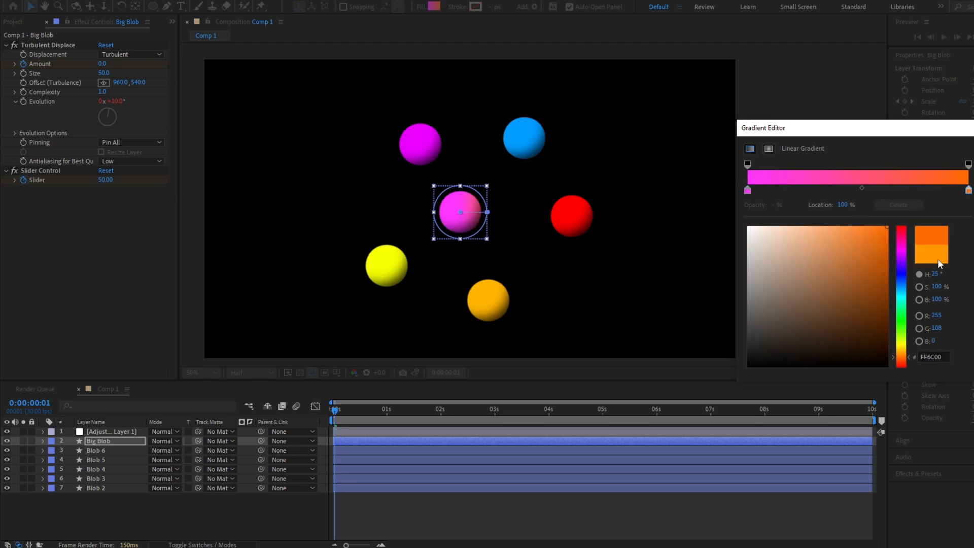
pyautogui.click(901, 354)
pyautogui.press('Return')
pyautogui.moveTo(461, 213); pyautogui.dragTo(458, 214)
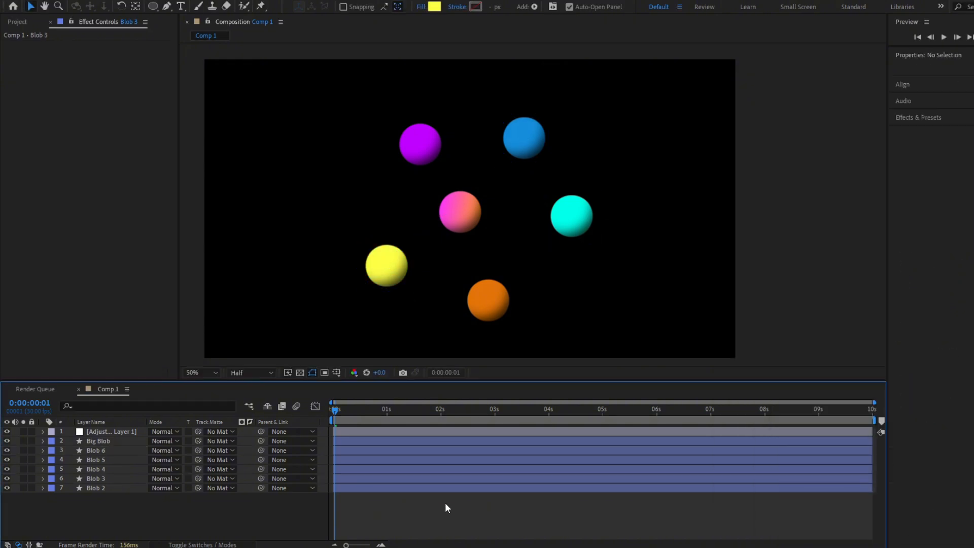
pyautogui.press('space')
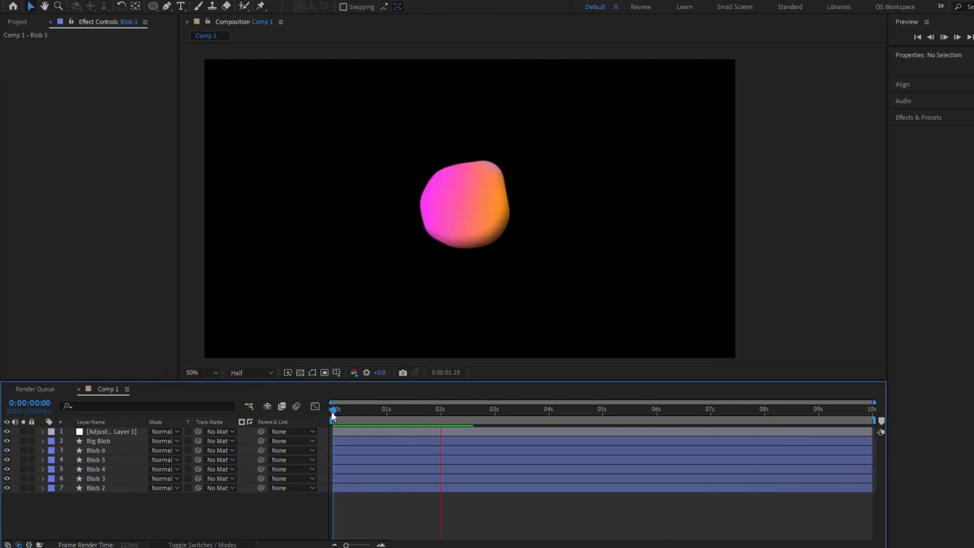
pyautogui.press('space')
# Rename the adjustment layer to Liquid Effect and return to the start of the timeline.
pyautogui.click(116, 434)
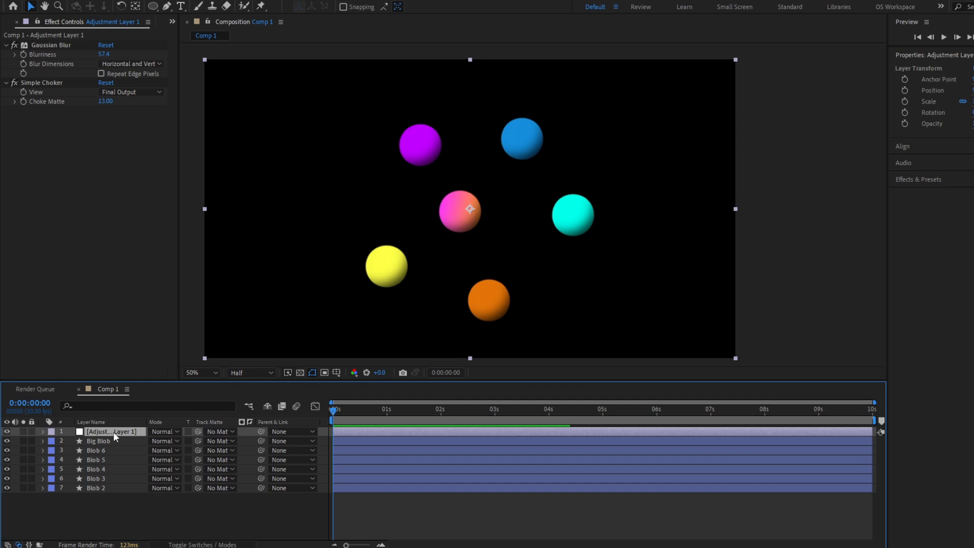
pyautogui.press('Return')
pyautogui.press('Return')
pyautogui.moveTo(419, 412); pyautogui.dragTo(297, 407)
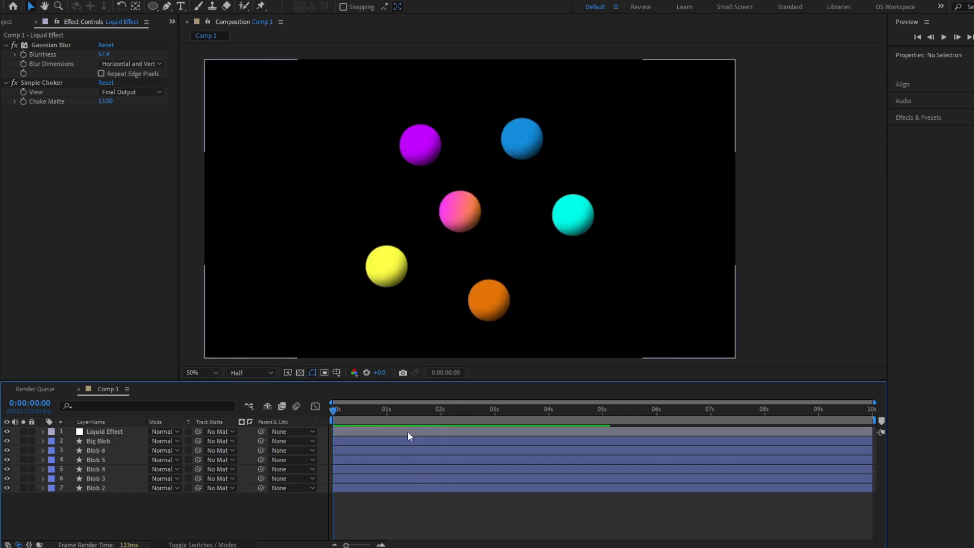
# Try a full-frame dark magenta-red solid as the background beneath the blob layers and remove it again.
pyautogui.click(368, 479)
pyautogui.click(342, 449)
pyautogui.click(348, 431)
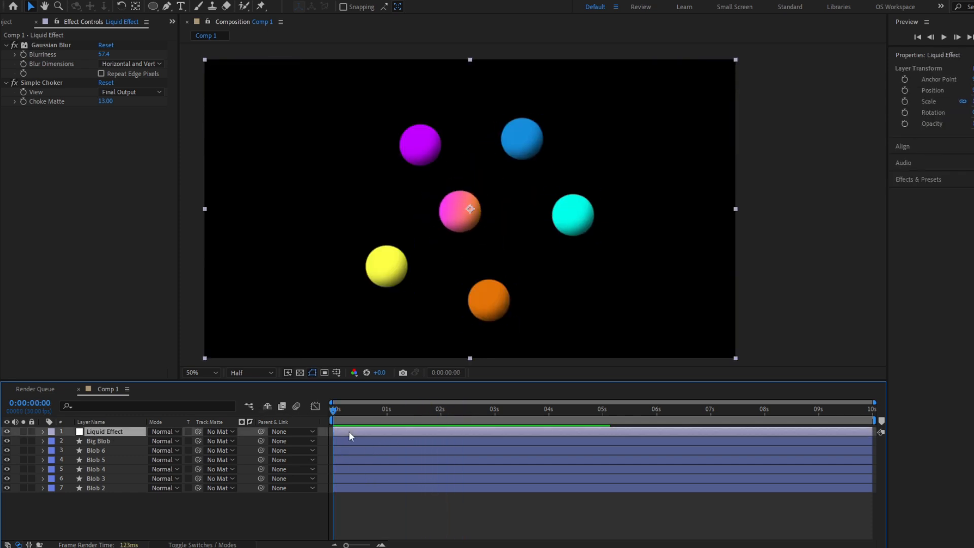
pyautogui.hotkey('ctrl', 'shift', 'y')
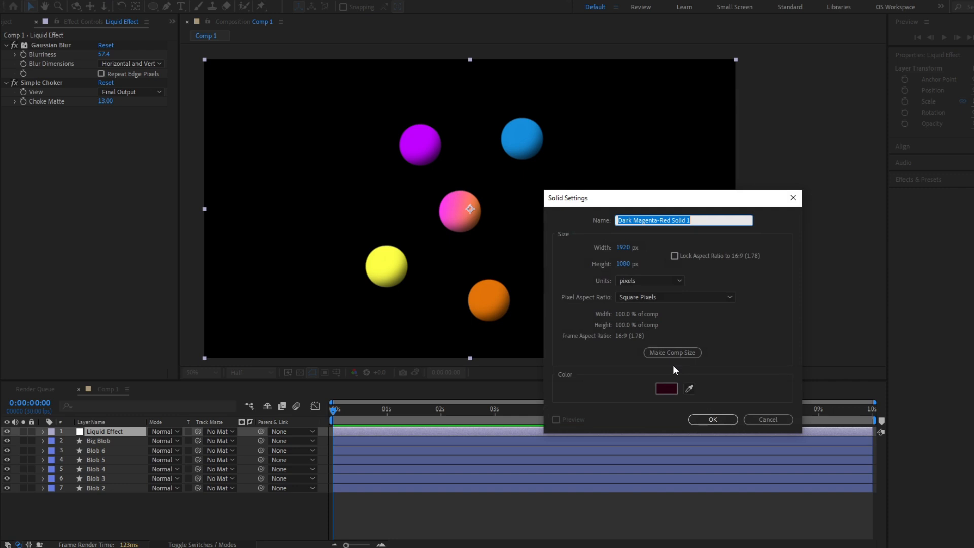
pyautogui.click(711, 419)
pyautogui.hotkey('ctrl', 'shift', '[')
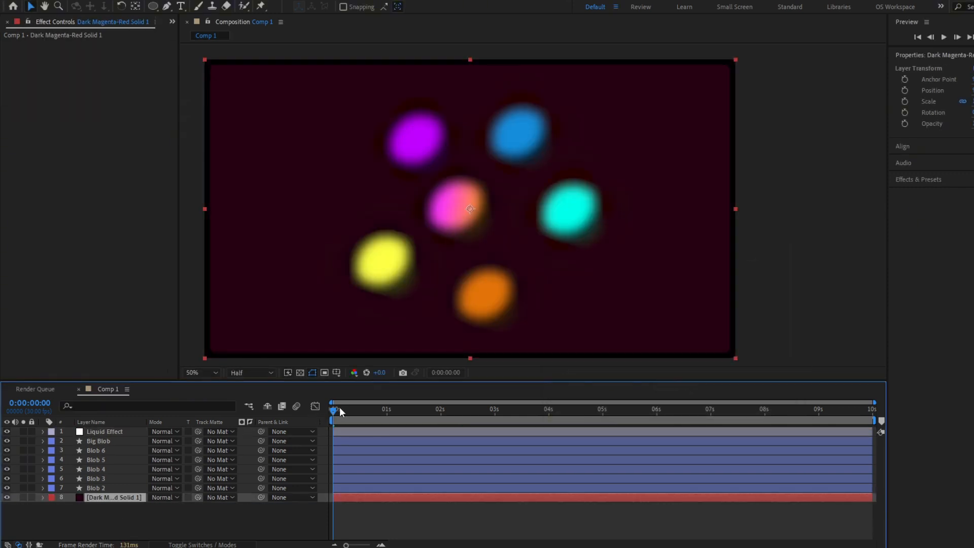
pyautogui.moveTo(340, 407); pyautogui.dragTo(388, 414)
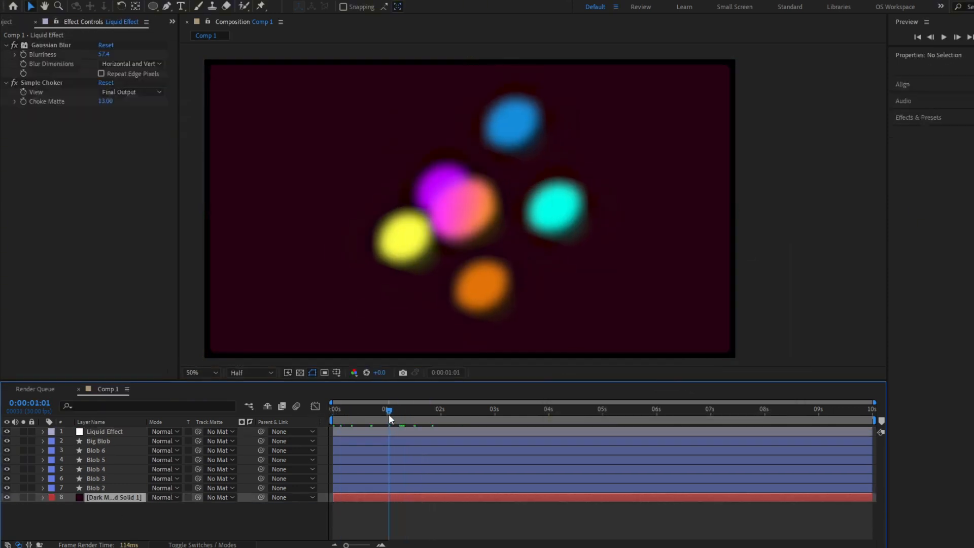
pyautogui.press('Delete')
# Pre-compose the Liquid Effect layer and all six blob layers into a new composition named Liquid Animation.
pyautogui.click(354, 433)
pyautogui.keyDown('shift'); pyautogui.click(377, 488); pyautogui.keyUp('shift')
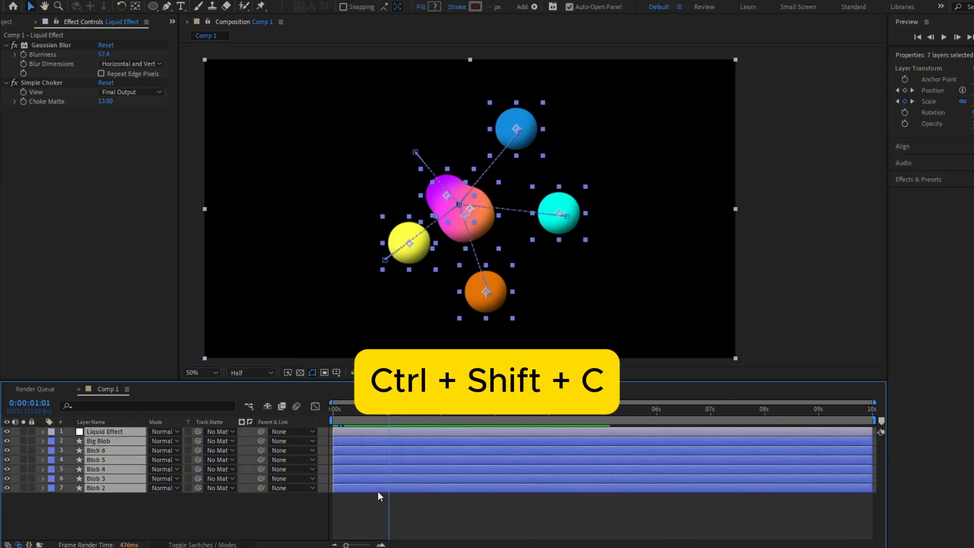
pyautogui.hotkey('ctrl', 'shift', 'c')
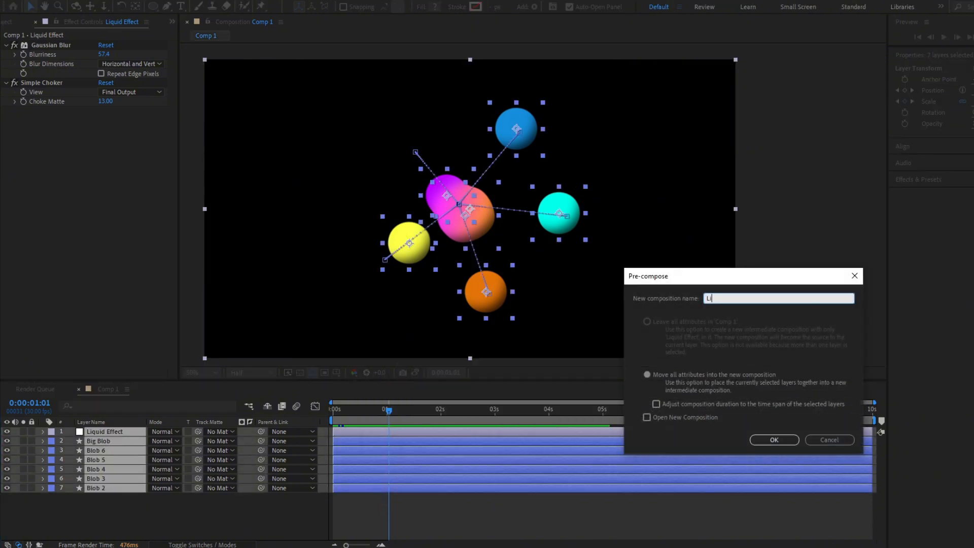
pyautogui.press('Return')
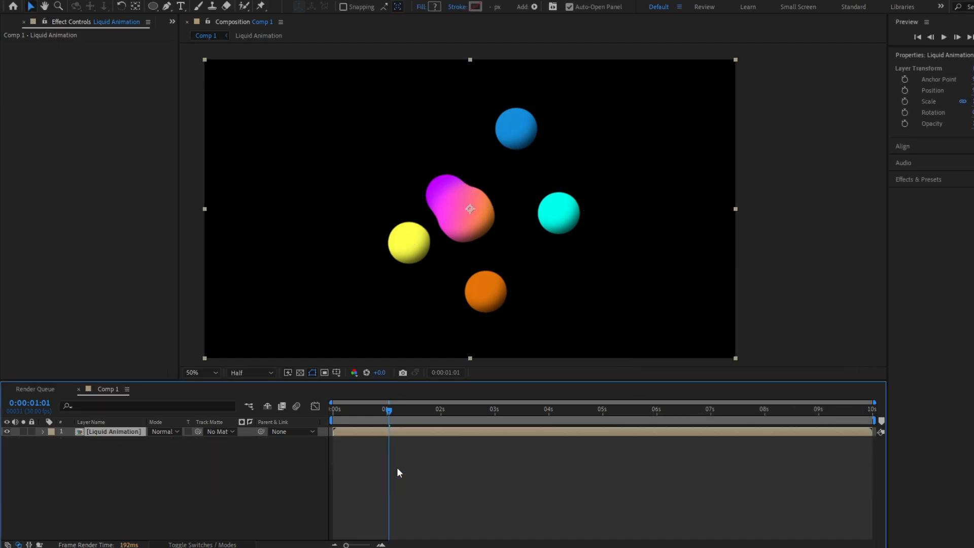
# Add a 1920 × 1080 px deep purple solid as the background beneath the Liquid Animation layer.
pyautogui.hotkey('ctrl', 'y')
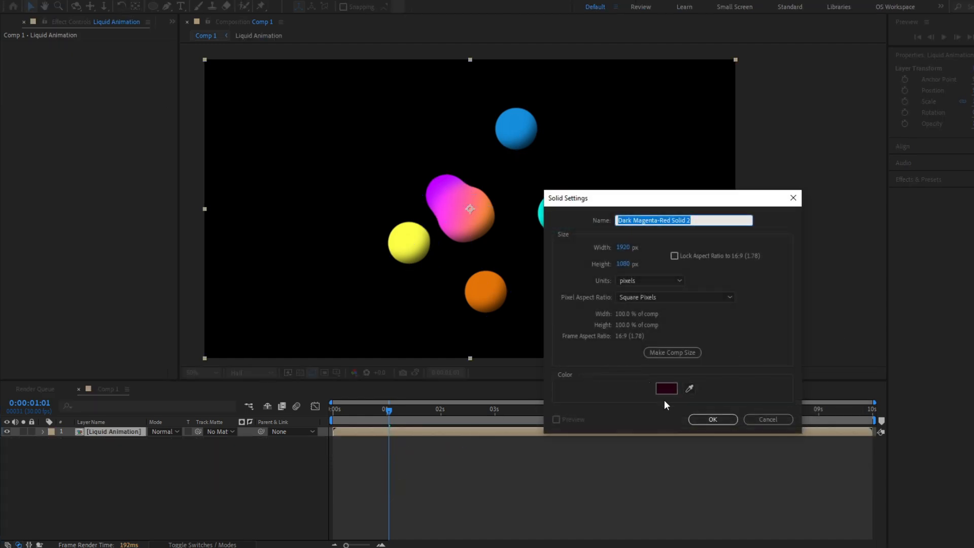
pyautogui.click(696, 418)
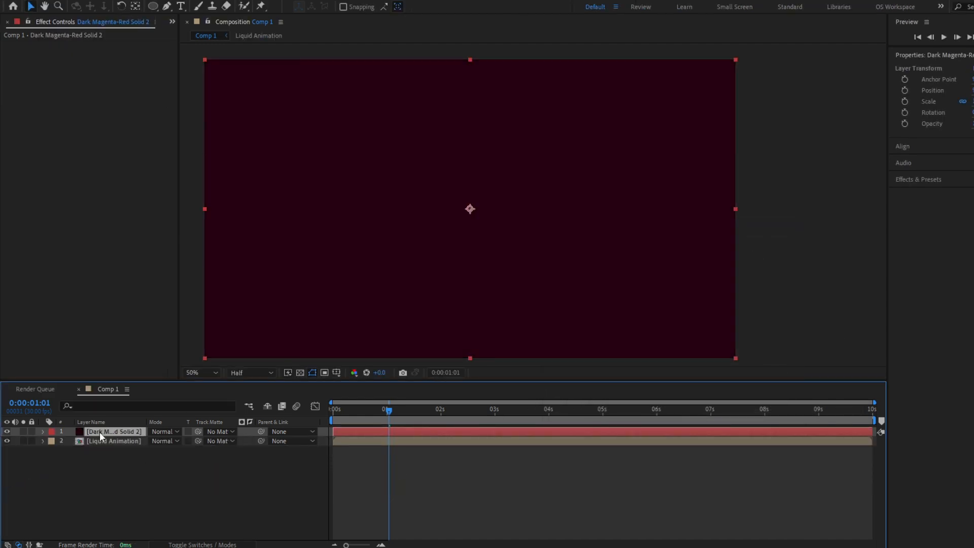
pyautogui.moveTo(99, 431); pyautogui.dragTo(102, 451)
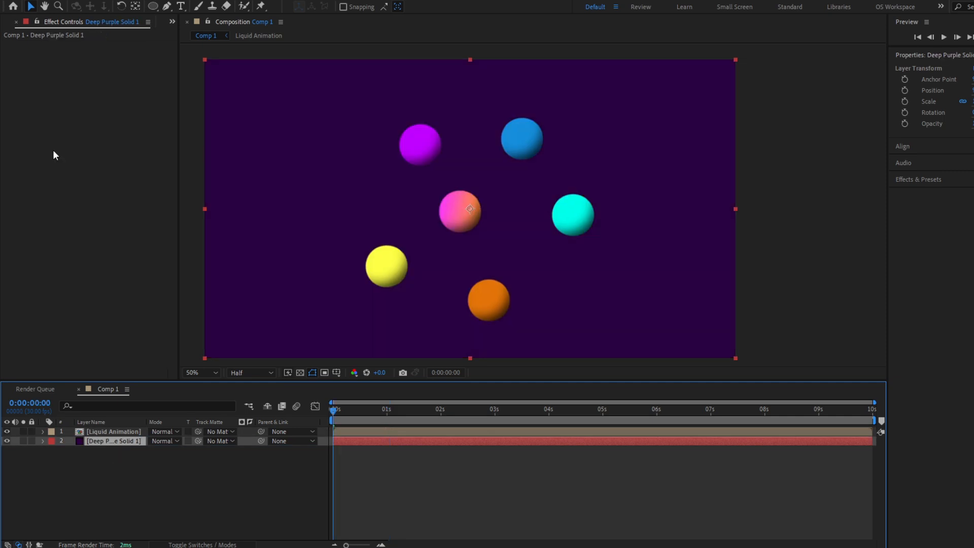
# Apply the CC Vignette effect to the deep purple background solid.
pyautogui.hotkey('ctrl', 'space')
pyautogui.write('vignette')
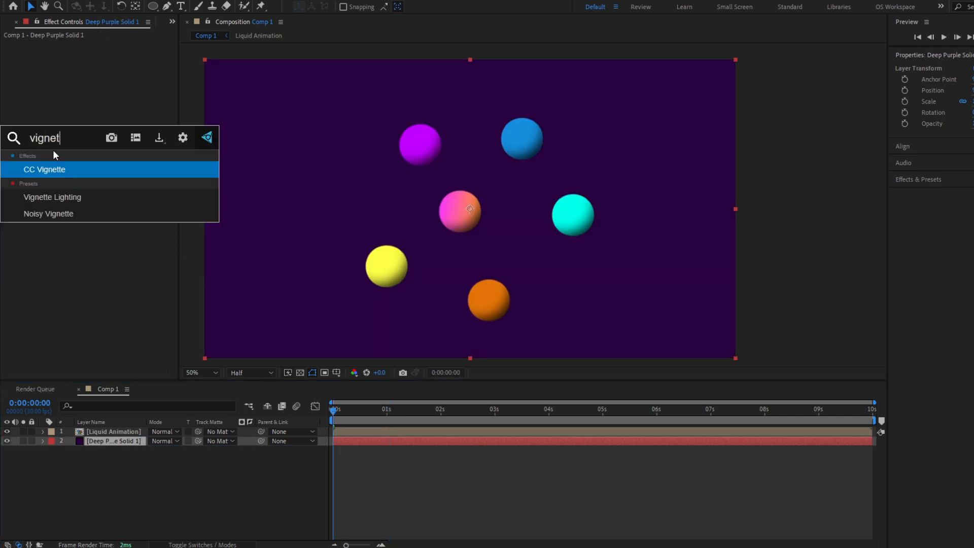
pyautogui.press('Return')
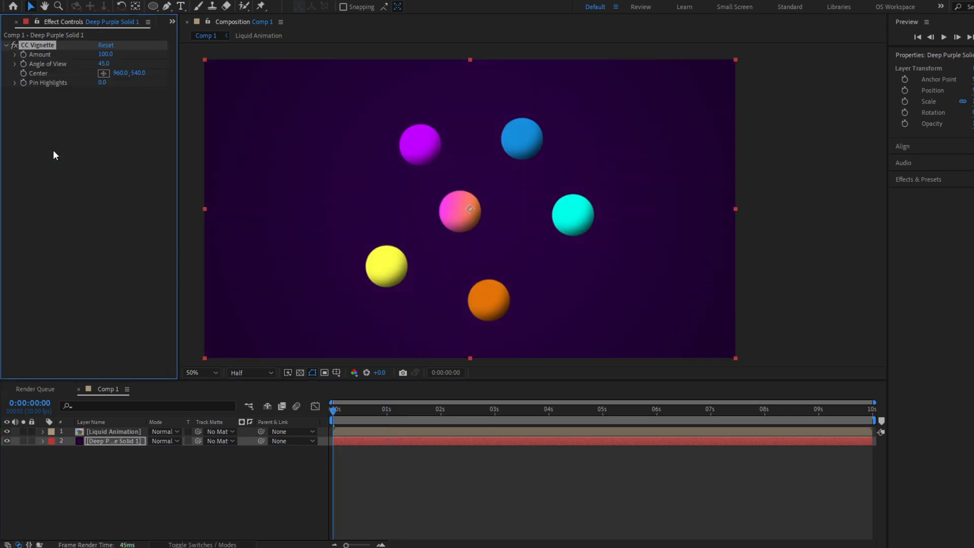
# Apply a Drop Shadow to Liquid Animation with distance 50 and softness 100, and return to the start of the timeline.
pyautogui.click(126, 432)
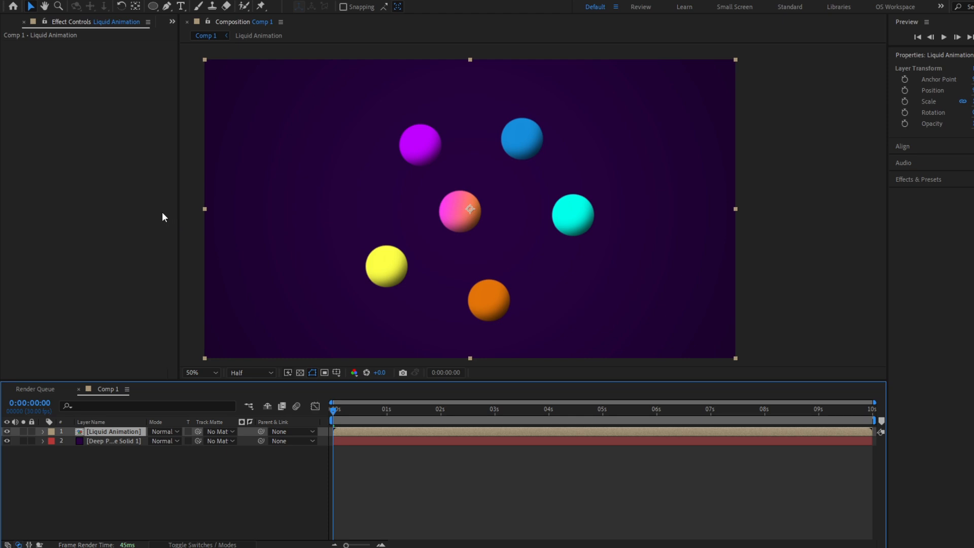
pyautogui.hotkey('ctrl', 'space')
pyautogui.write('drop')
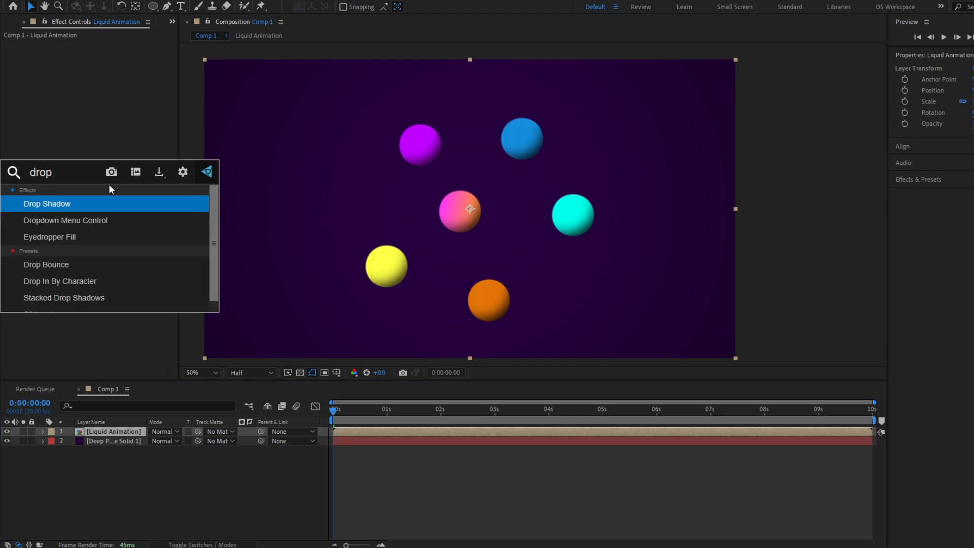
pyautogui.press('Return')
pyautogui.click(103, 104)
pyautogui.press('Return')
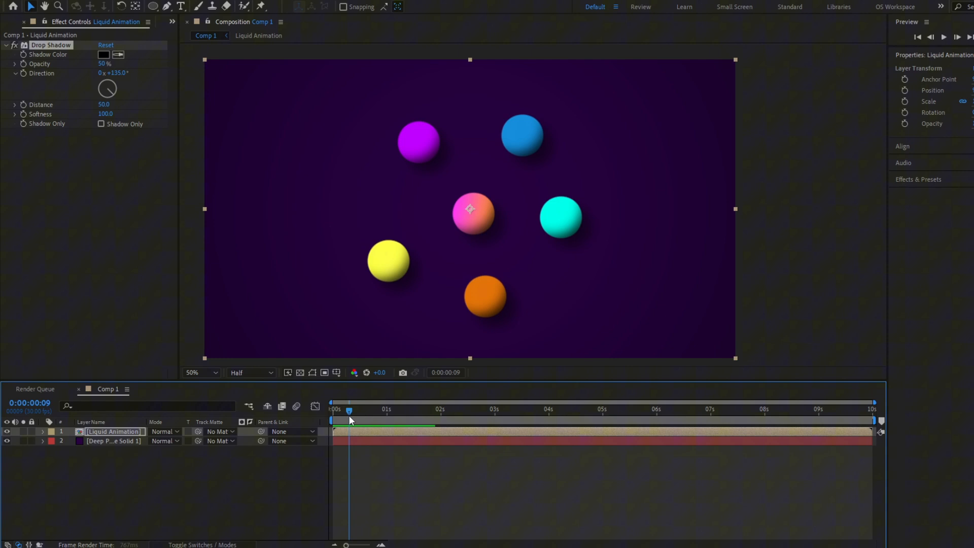
pyautogui.moveTo(349, 415); pyautogui.dragTo(324, 415)
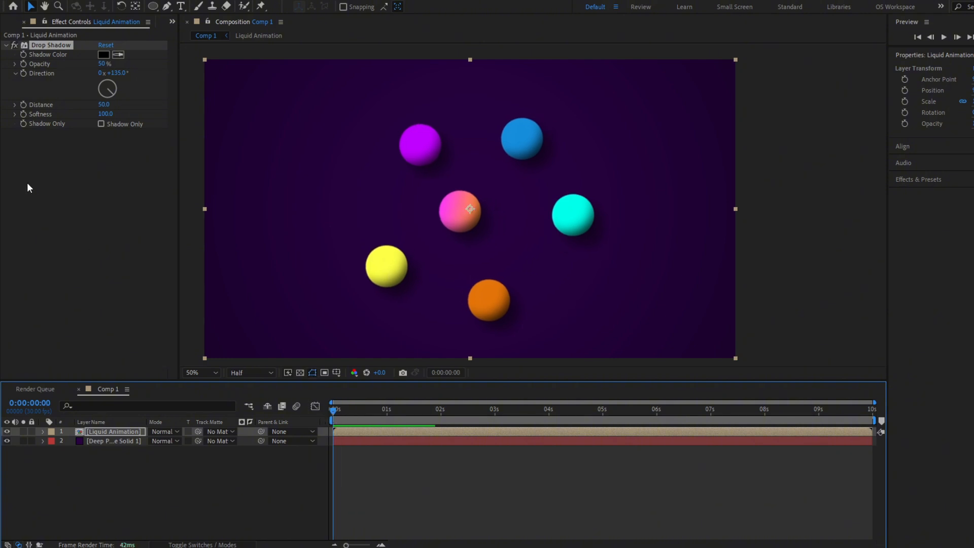
# Add a Glow effect to Liquid Animation with threshold 89.4%, radius 70 and intensity 1.5.
pyautogui.hotkey('ctrl', 'space')
pyautogui.write('glow')
pyautogui.press('Return')
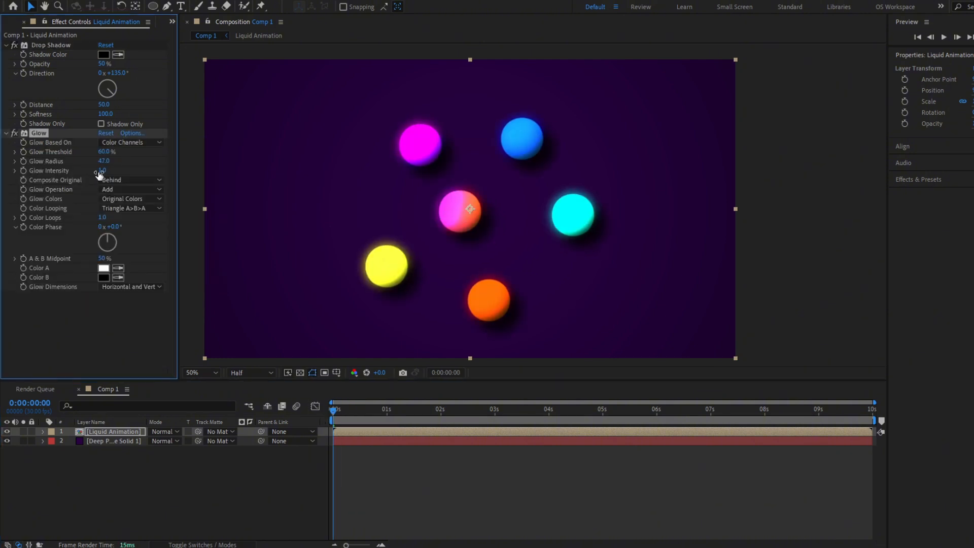
pyautogui.moveTo(102, 152); pyautogui.dragTo(139, 151)
pyautogui.moveTo(105, 160); pyautogui.dragTo(130, 168)
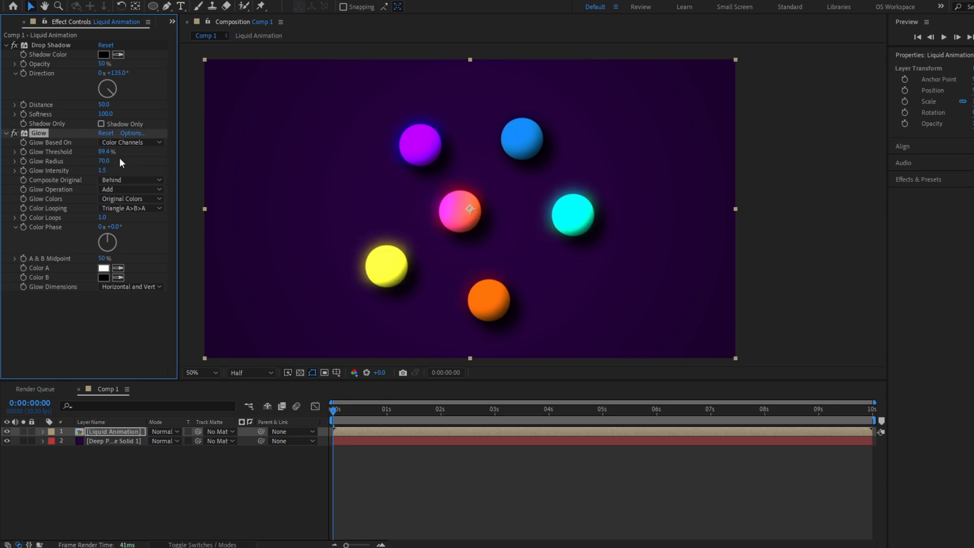
# Duplicate the Glow effect and set the copy's threshold to 23.1%, radius to 429 and intensity to 1.0.
pyautogui.hotkey('ctrl', 'd')
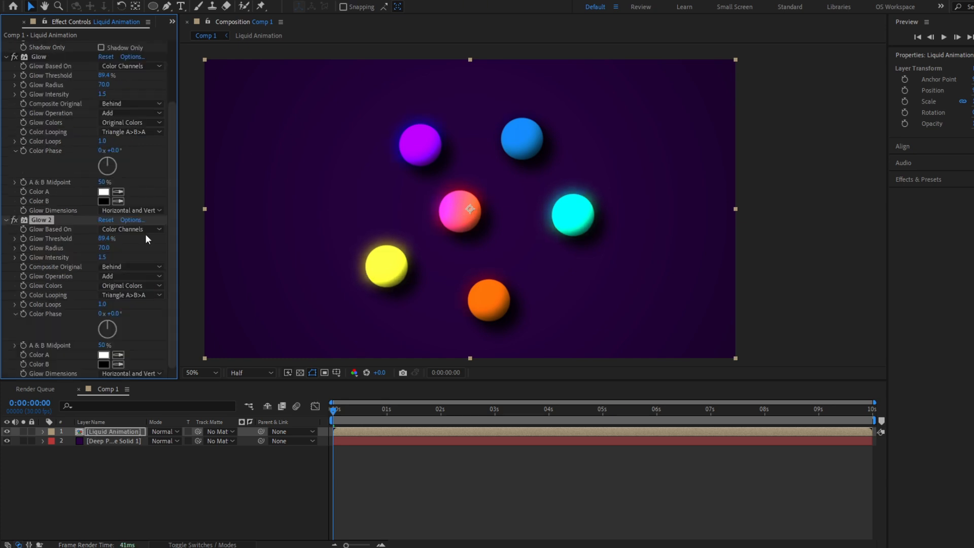
pyautogui.moveTo(103, 247); pyautogui.dragTo(83, 253)
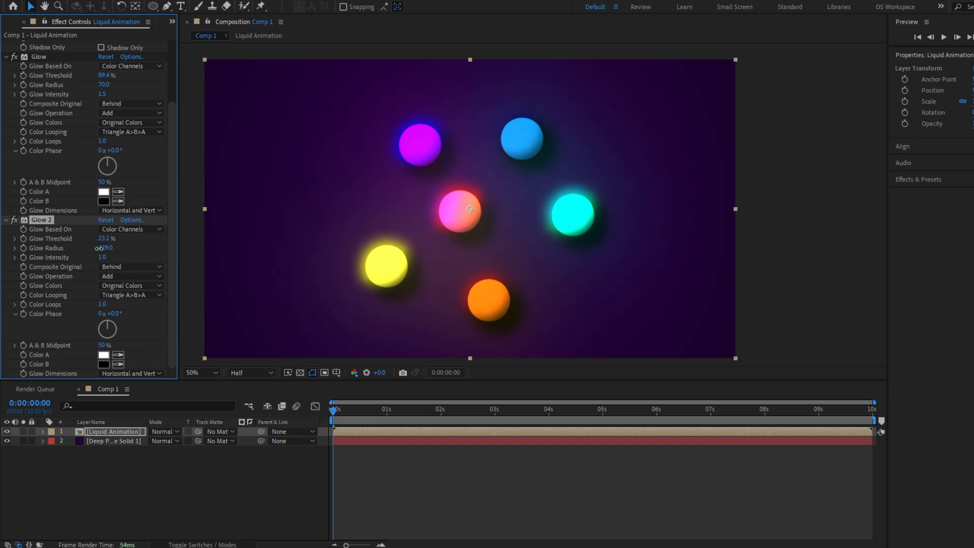
# Balance the two glows, setting the first to threshold 100%, radius 53 and intensity 0.4, and Glow 2's intensity to 0.8.
pyautogui.moveTo(103, 93); pyautogui.dragTo(77, 105)
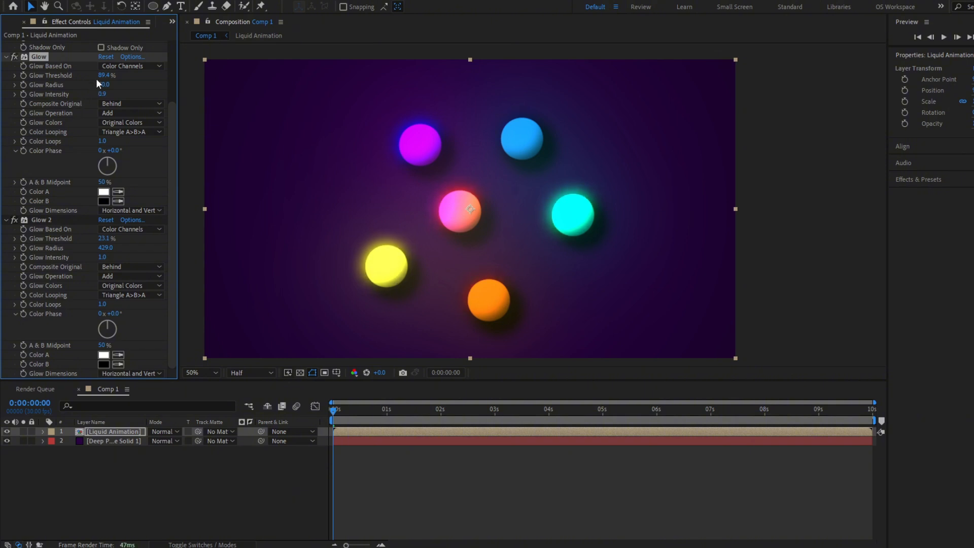
pyautogui.moveTo(104, 75)
pyautogui.mouseDown()
pyautogui.moveTo(87, 84)
pyautogui.moveTo(118, 81)
pyautogui.mouseUp()
pyautogui.moveTo(104, 94); pyautogui.dragTo(97, 94)
pyautogui.moveTo(102, 257); pyautogui.dragTo(105, 245)
pyautogui.scroll(2, 106, 203)
pyautogui.moveTo(104, 125); pyautogui.dragTo(106, 125)
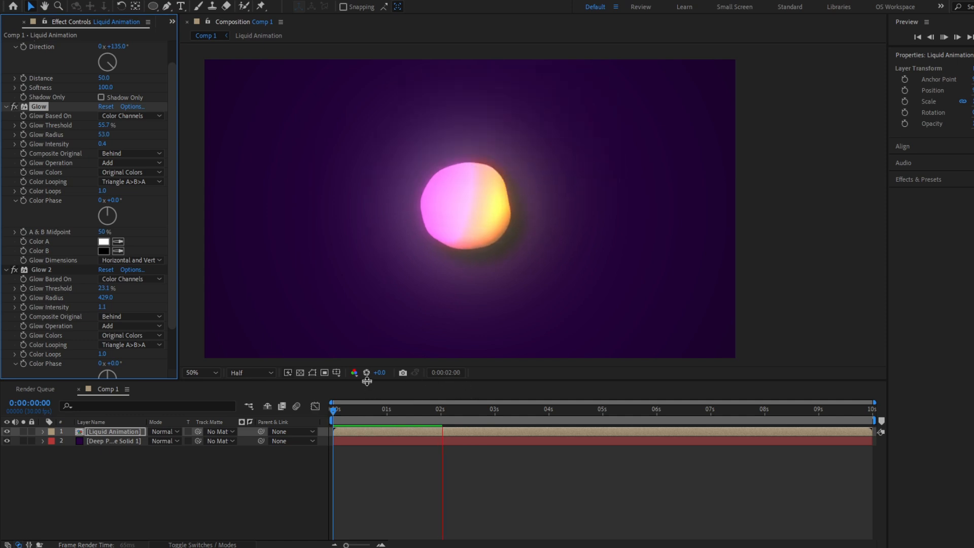
pyautogui.moveTo(103, 126); pyautogui.dragTo(152, 131)
pyautogui.moveTo(103, 307); pyautogui.dragTo(87, 293)
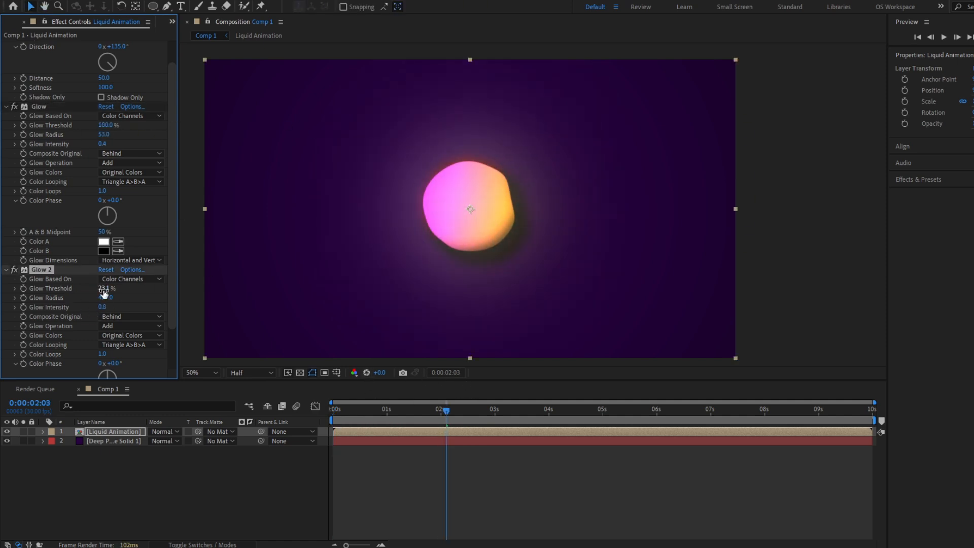